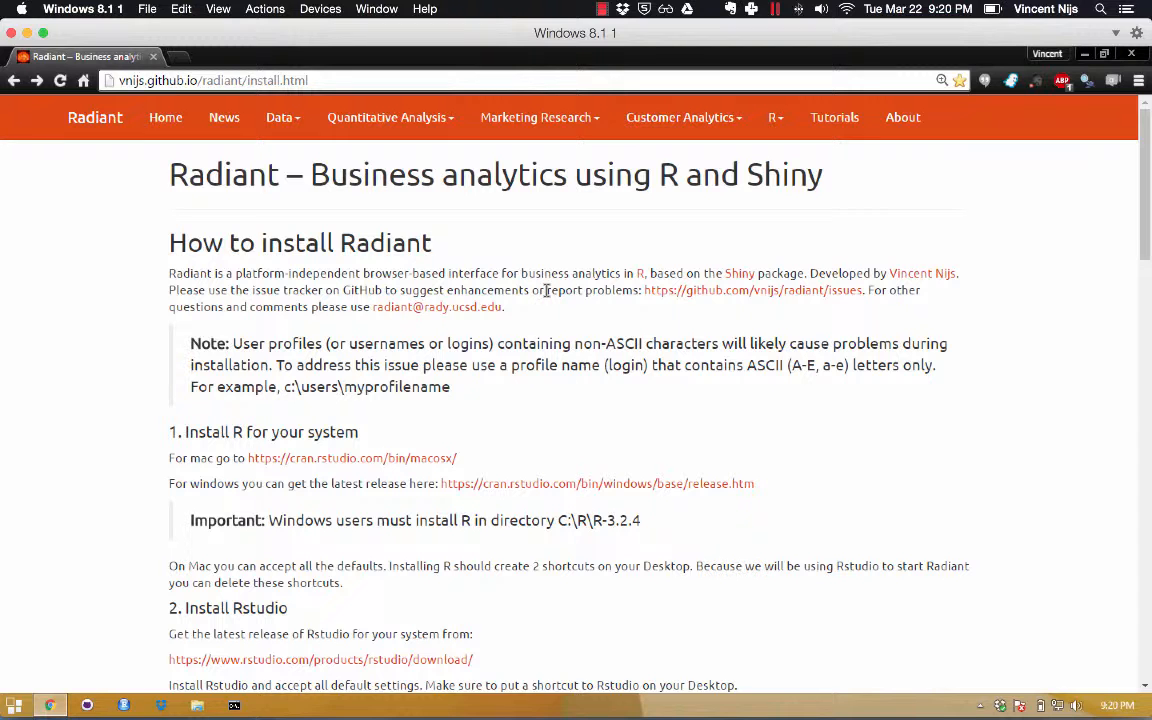
- Check the Mac download of R by opening its CRAN page and the R-3.2.4.pkg link, without saving the file
scroll(547, 290, down, 3)
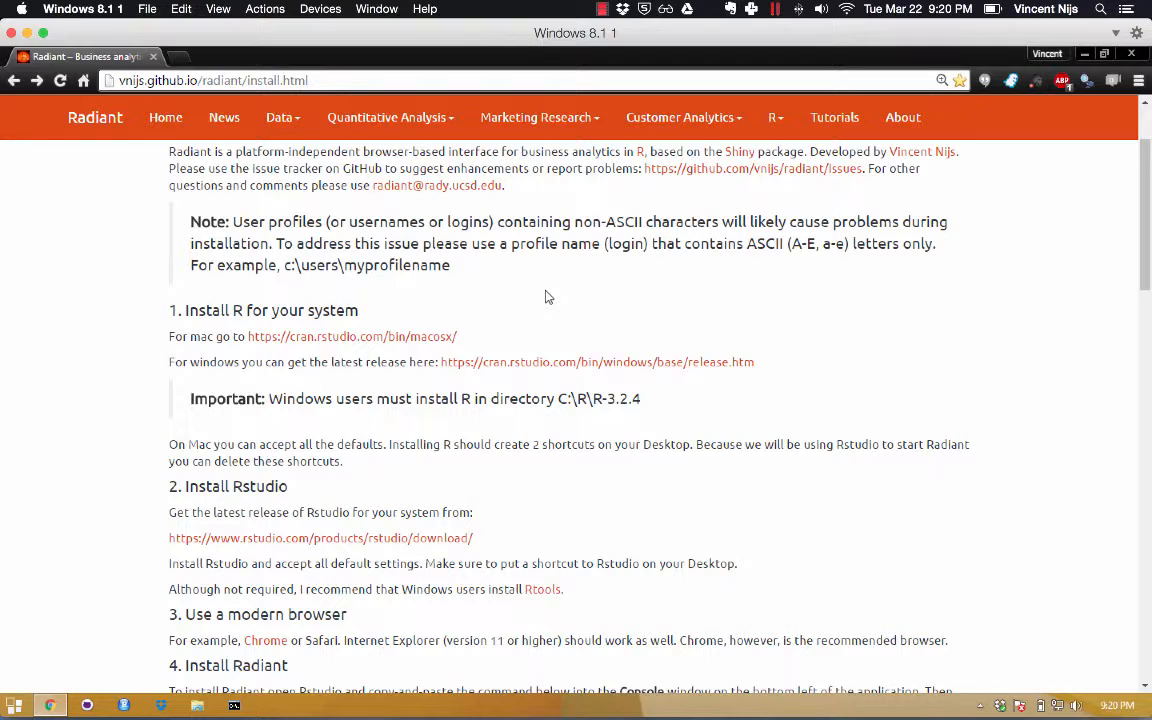
click(367, 342)
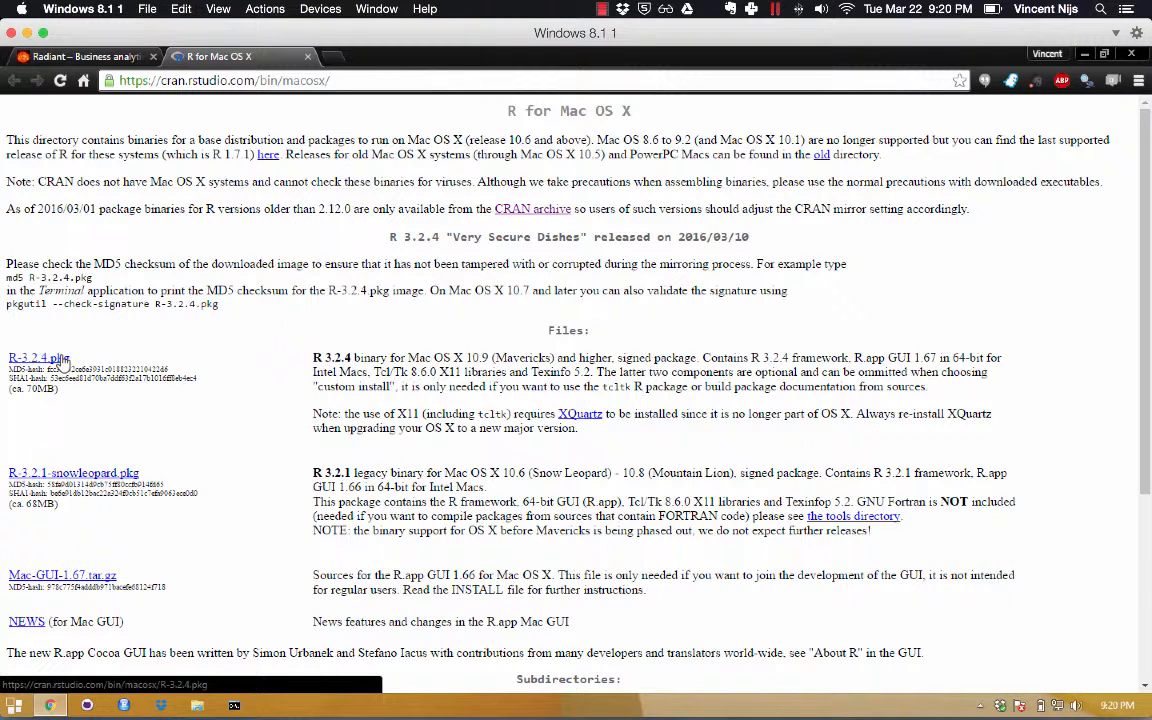
click(62, 360)
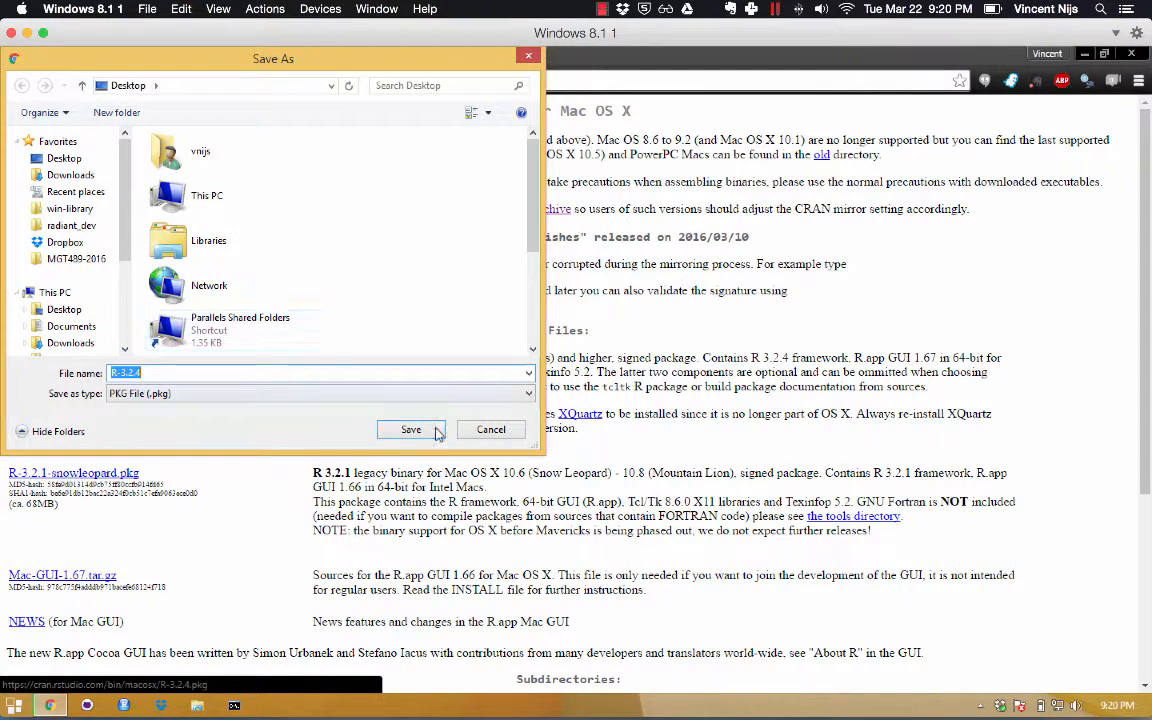
click(489, 432)
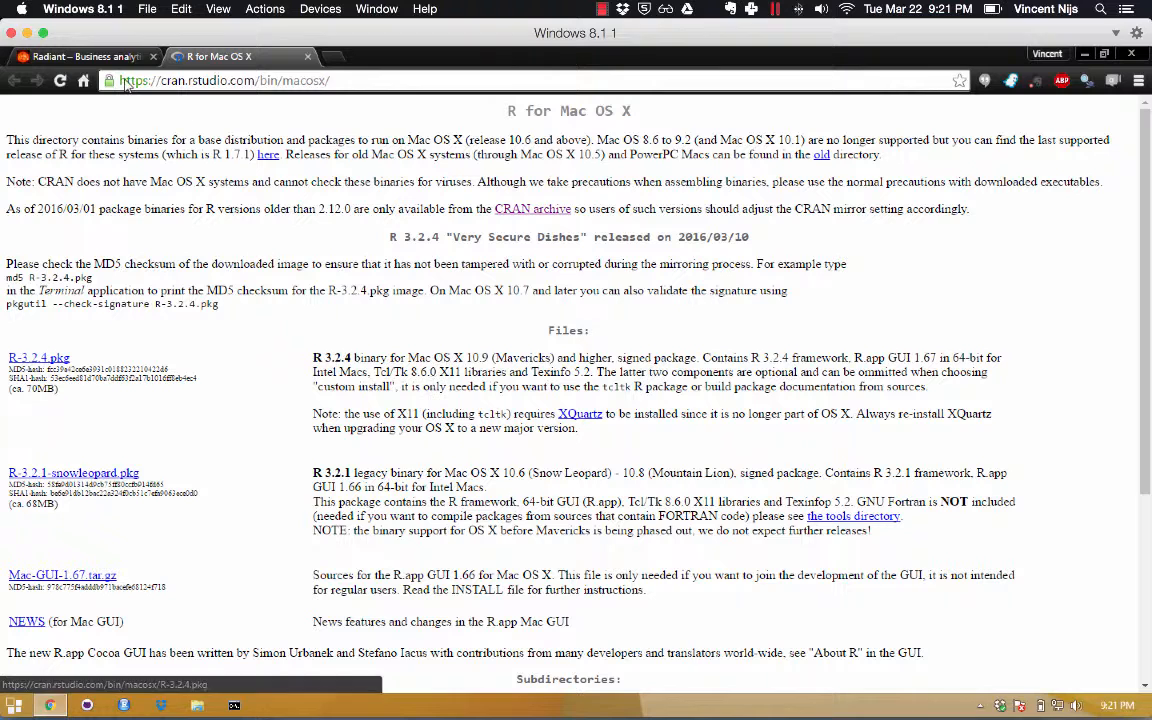
click(308, 57)
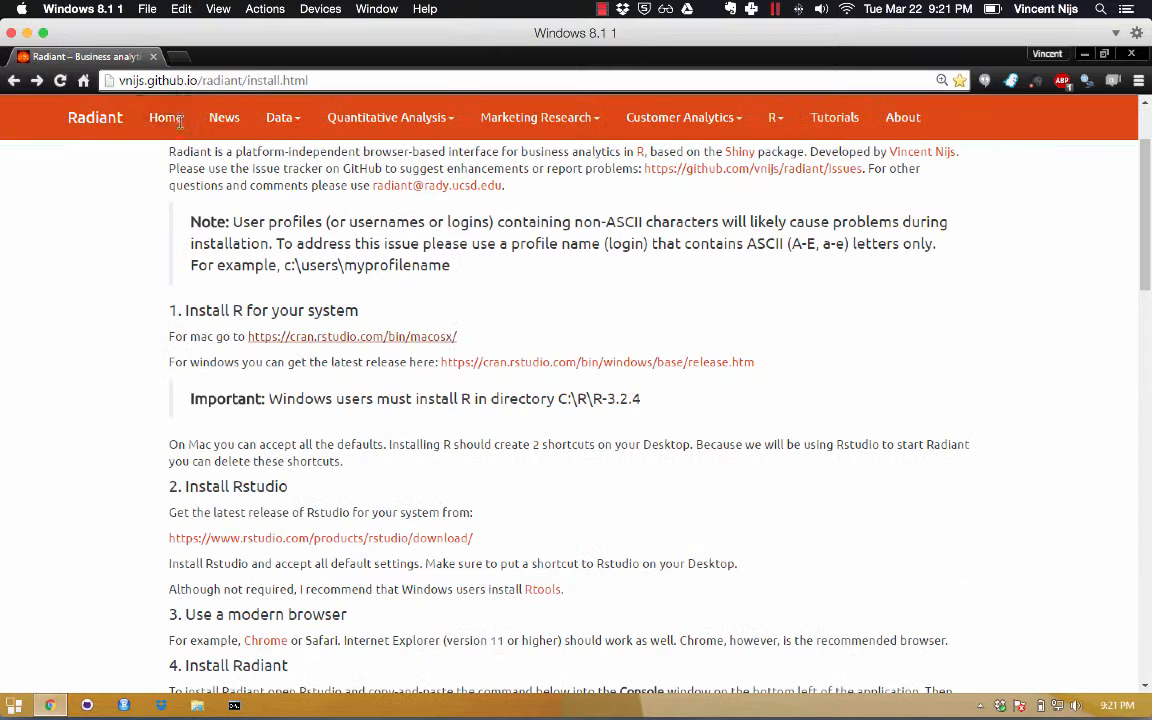
- Check the Windows download link for the latest R release without saving the installer, and return to the Radiant install page
click(572, 365)
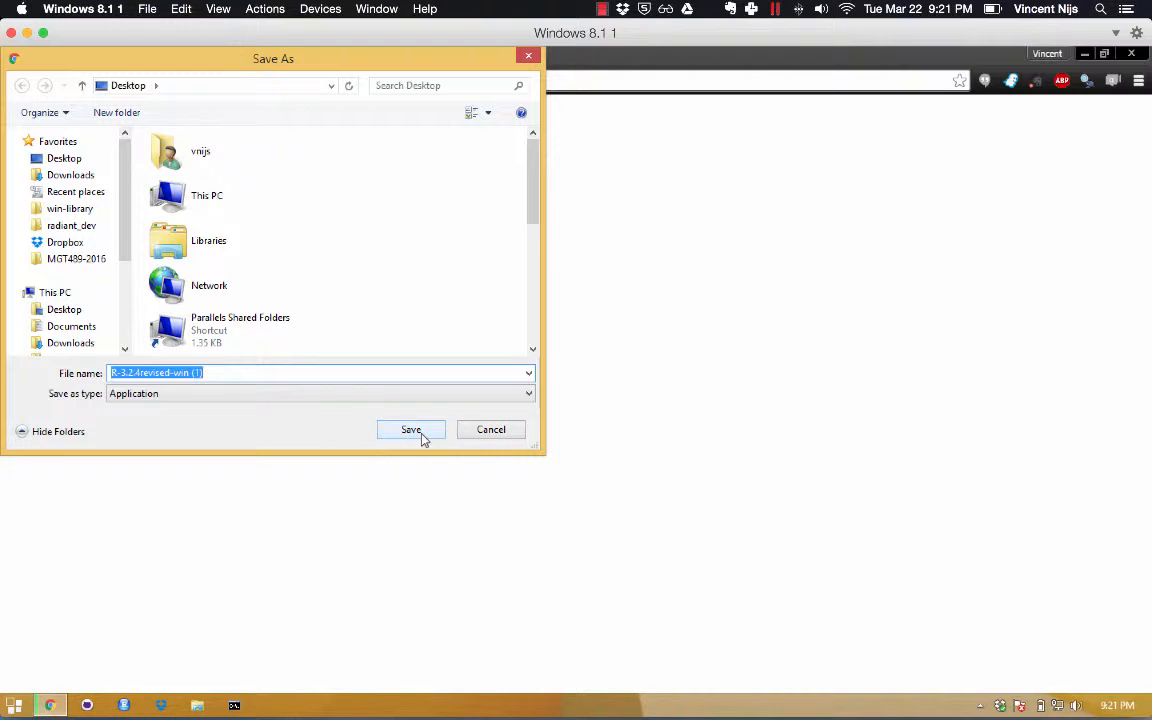
click(489, 430)
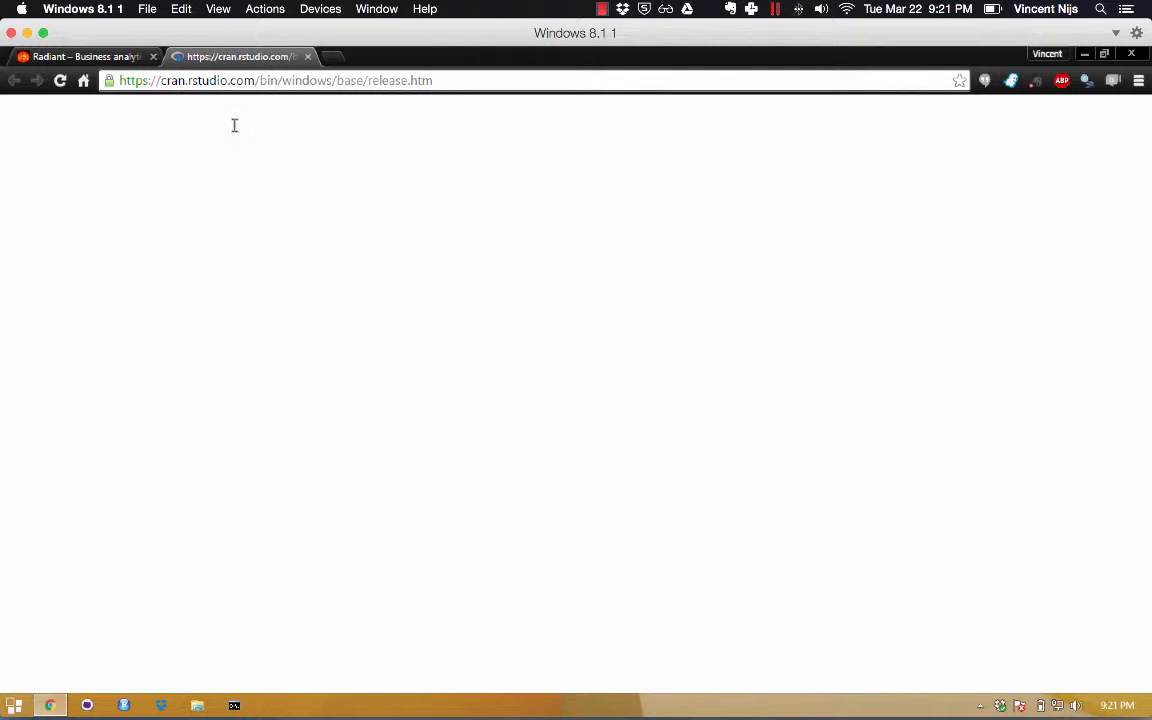
click(72, 56)
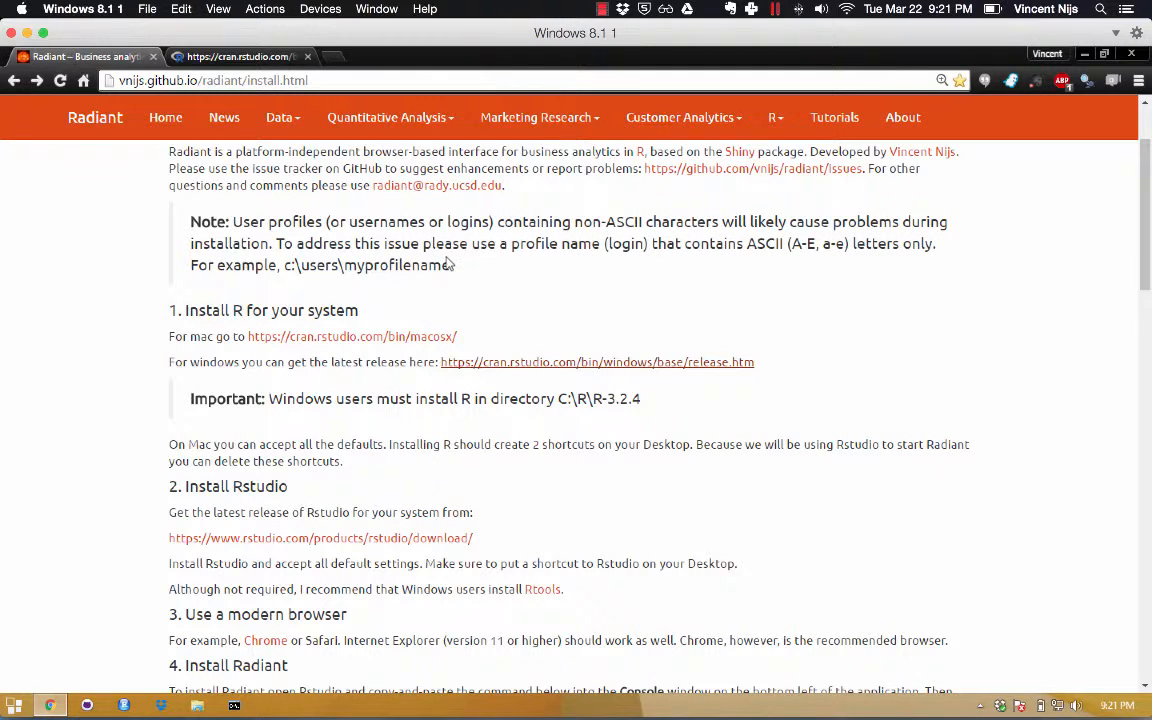
- Check the RStudio 0.99.893 Windows installer on the RStudio download page without saving it, leaving only the Radiant install page open
scroll(534, 379, down, 2)
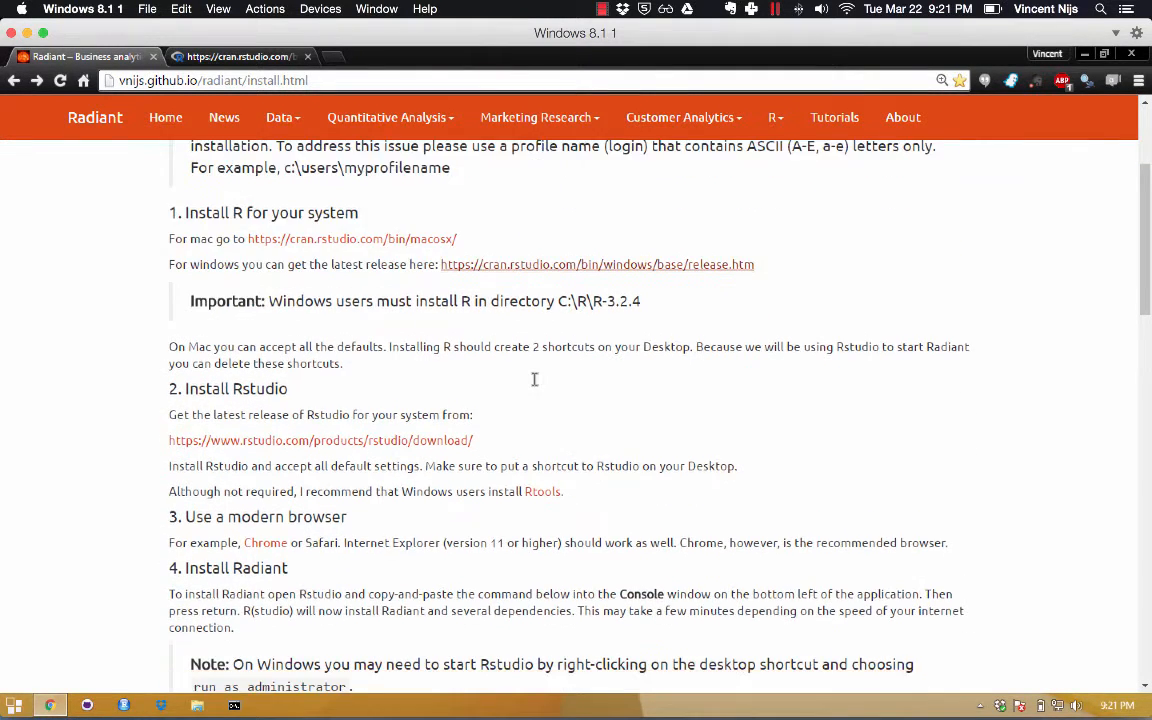
scroll(534, 379, down, 1)
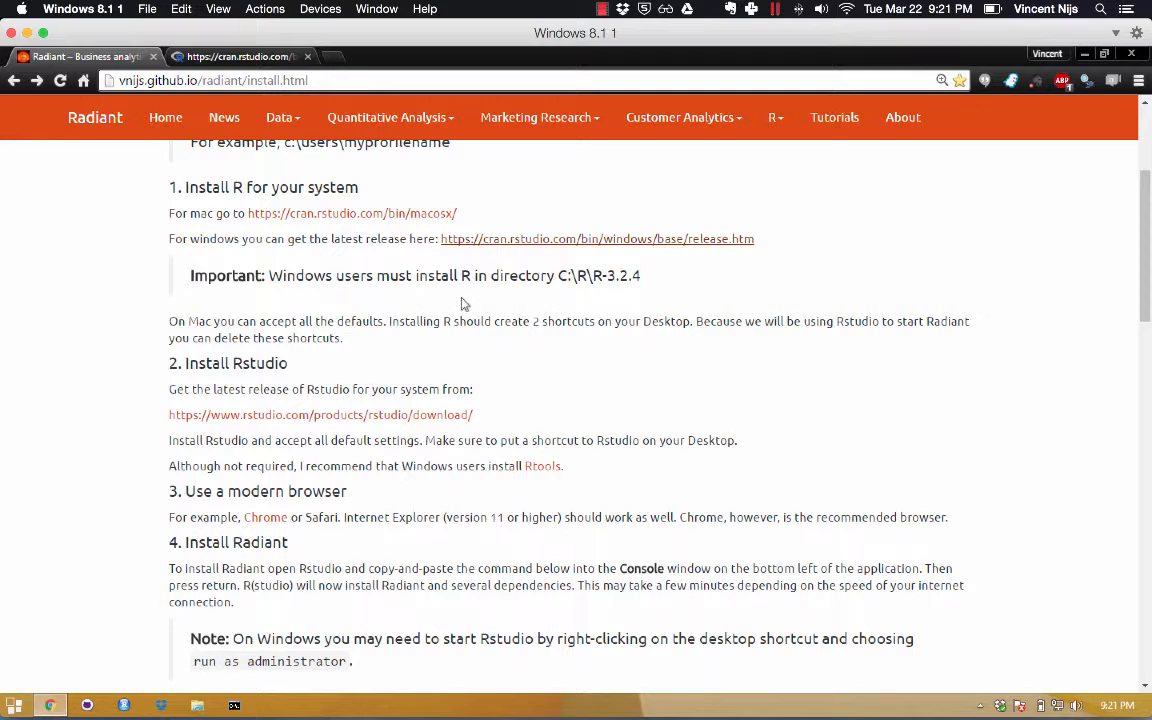
click(362, 417)
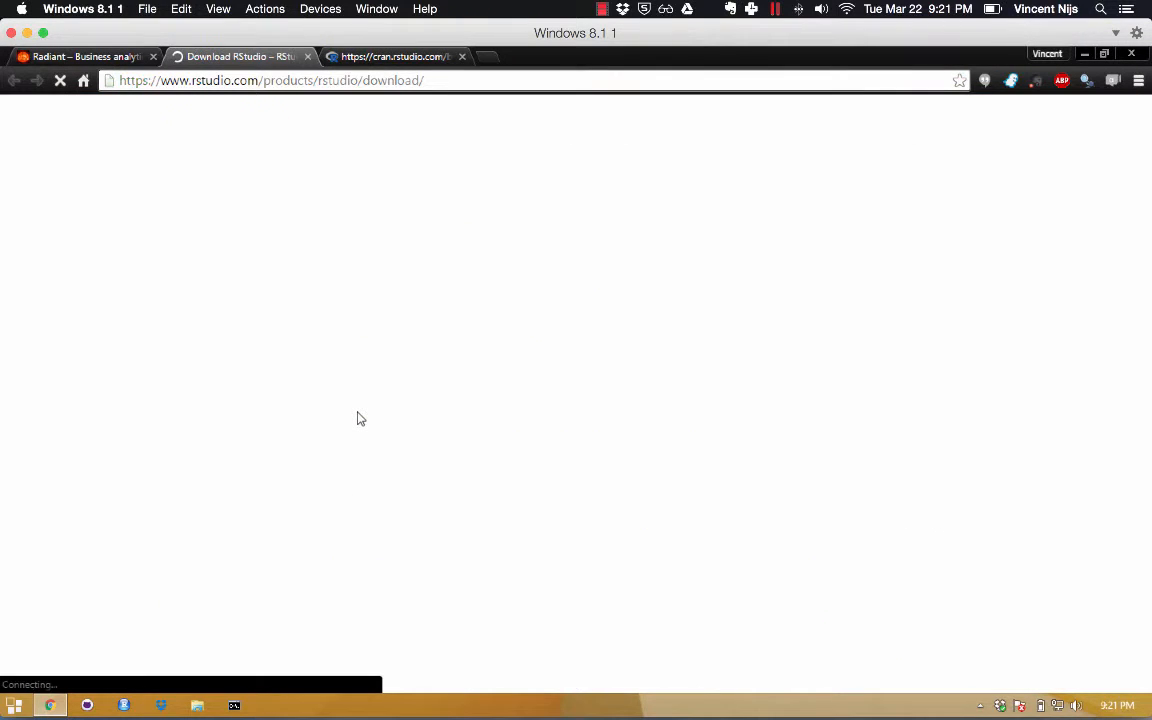
scroll(305, 458, down, 3)
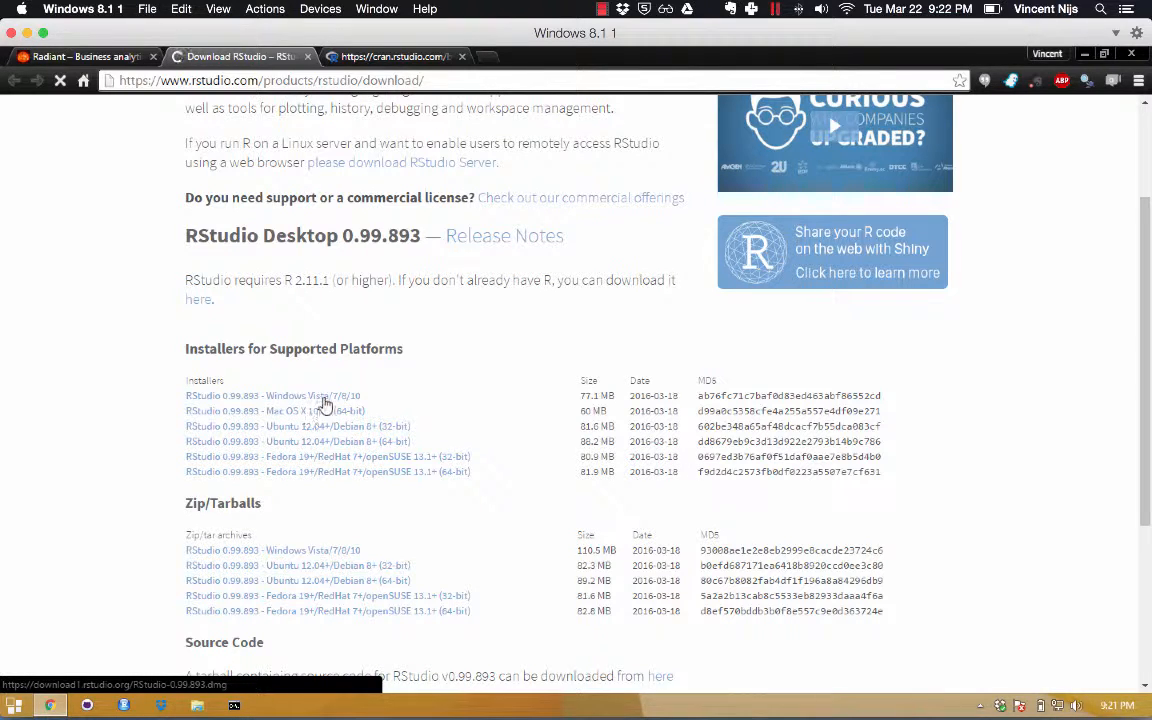
click(325, 400)
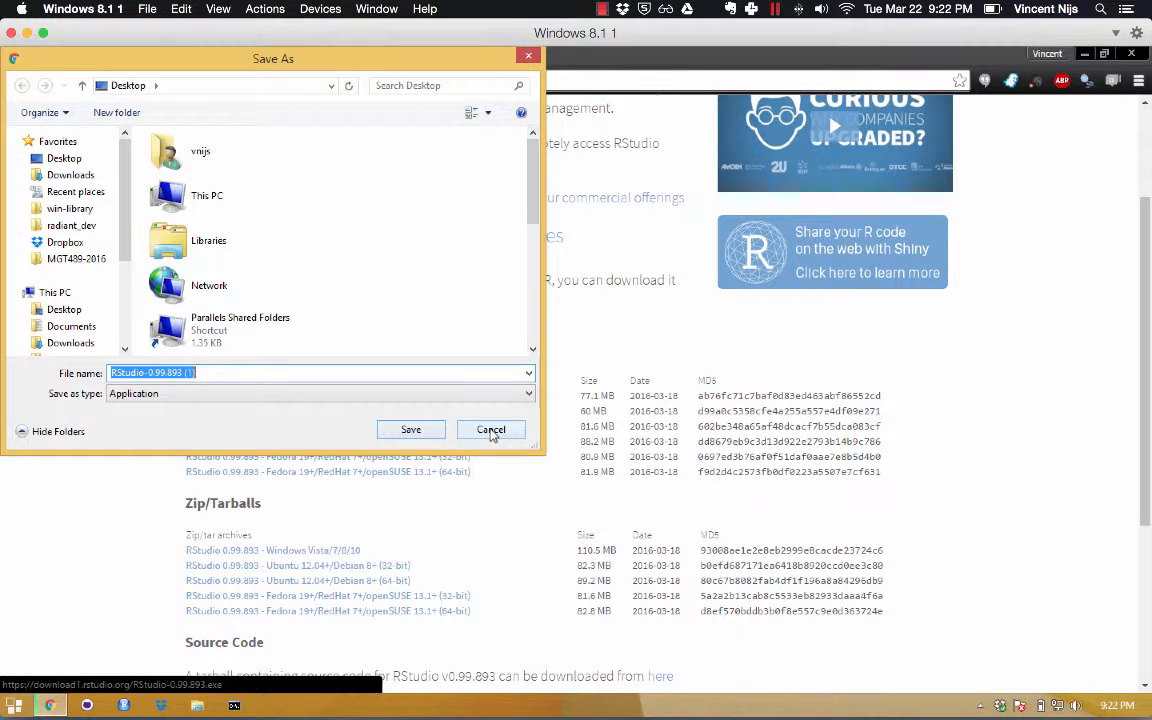
click(491, 430)
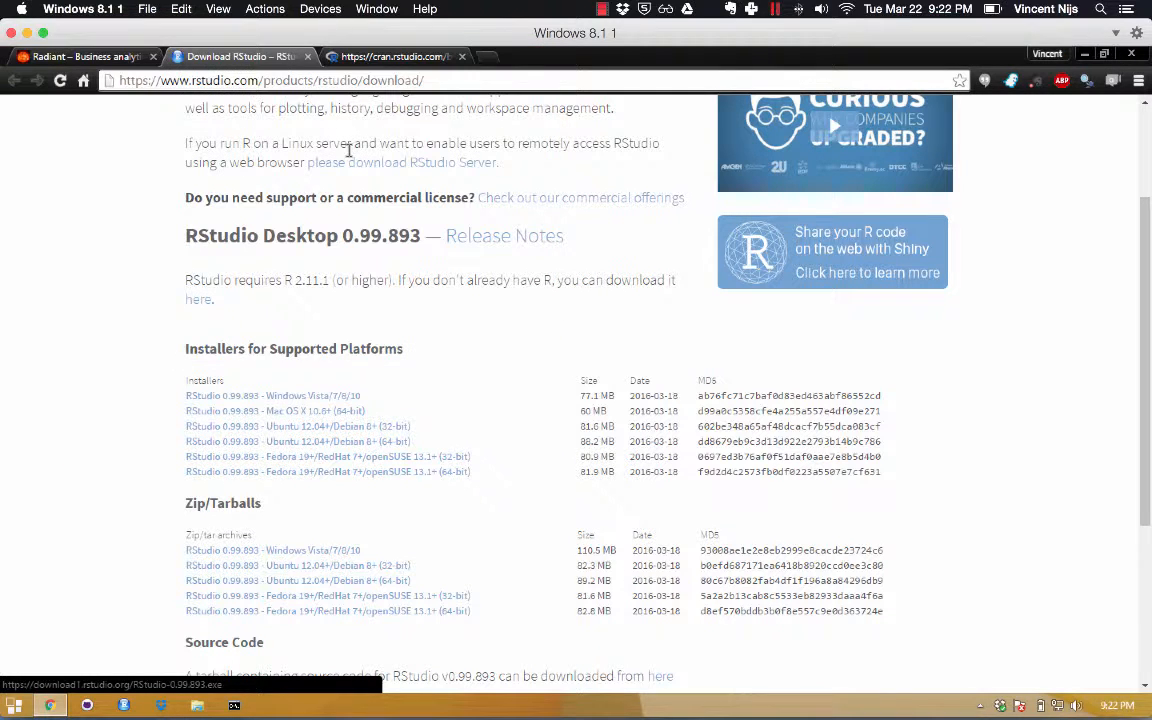
click(308, 57)
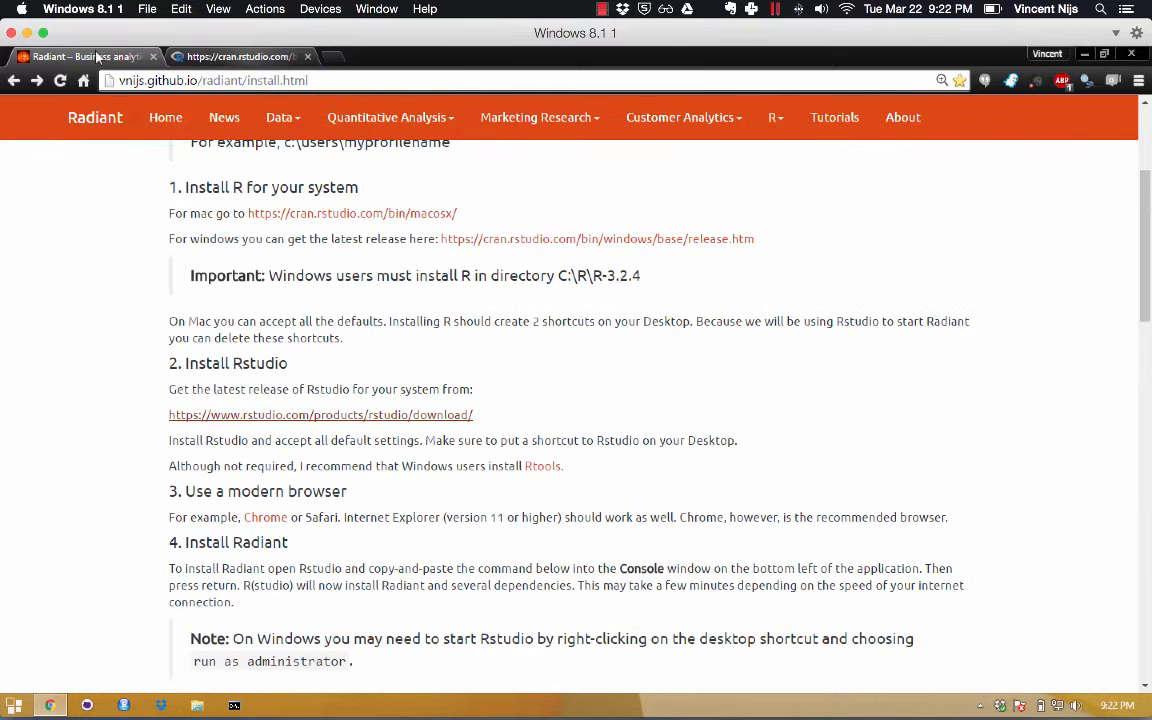
click(310, 57)
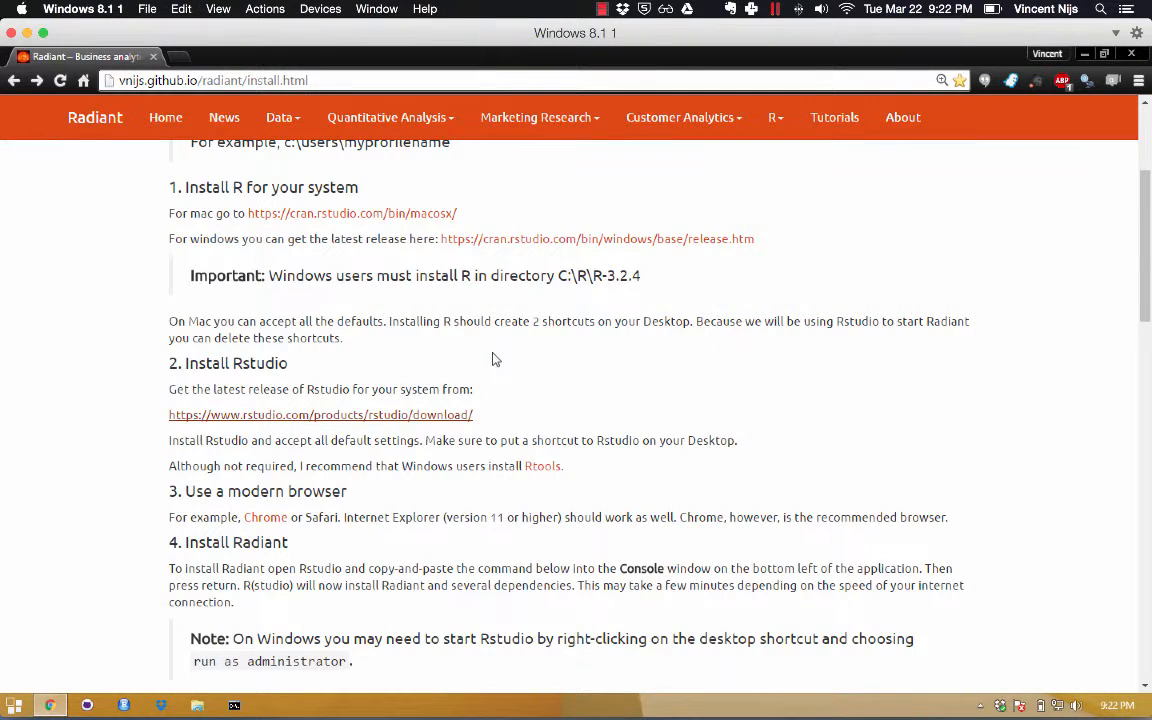
- Minimize the browser and look over the R, RStudio and Rtools installers on the desktop
scroll(493, 359, down, 2)
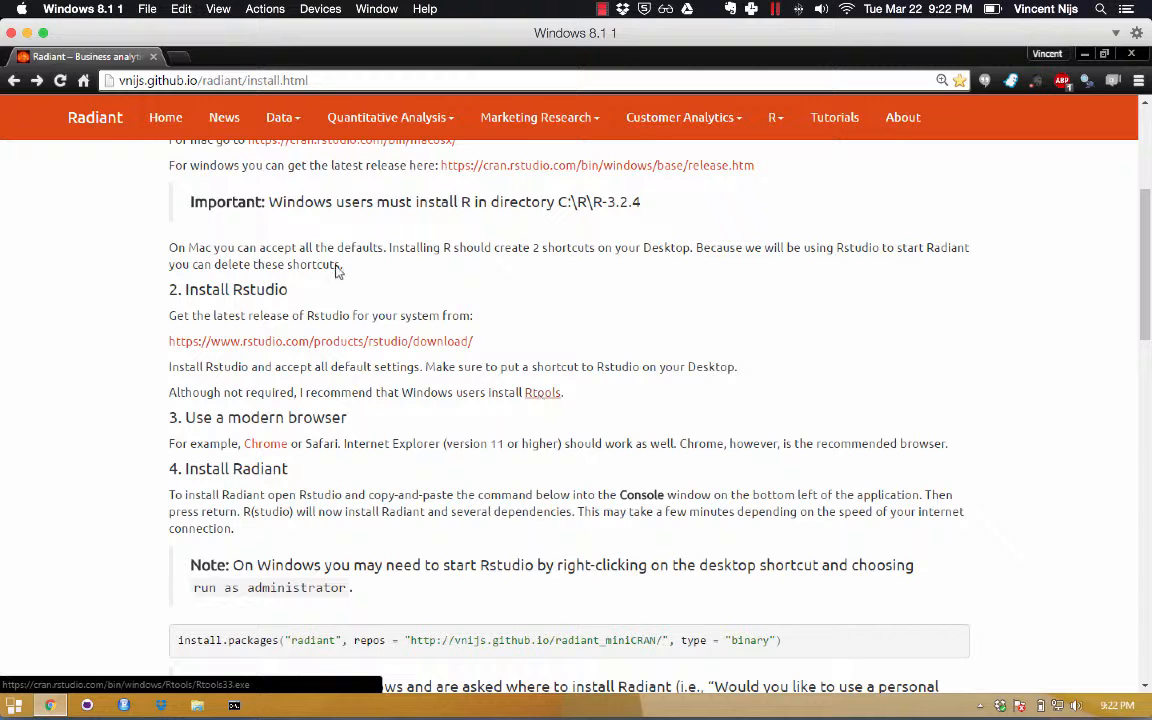
click(1084, 56)
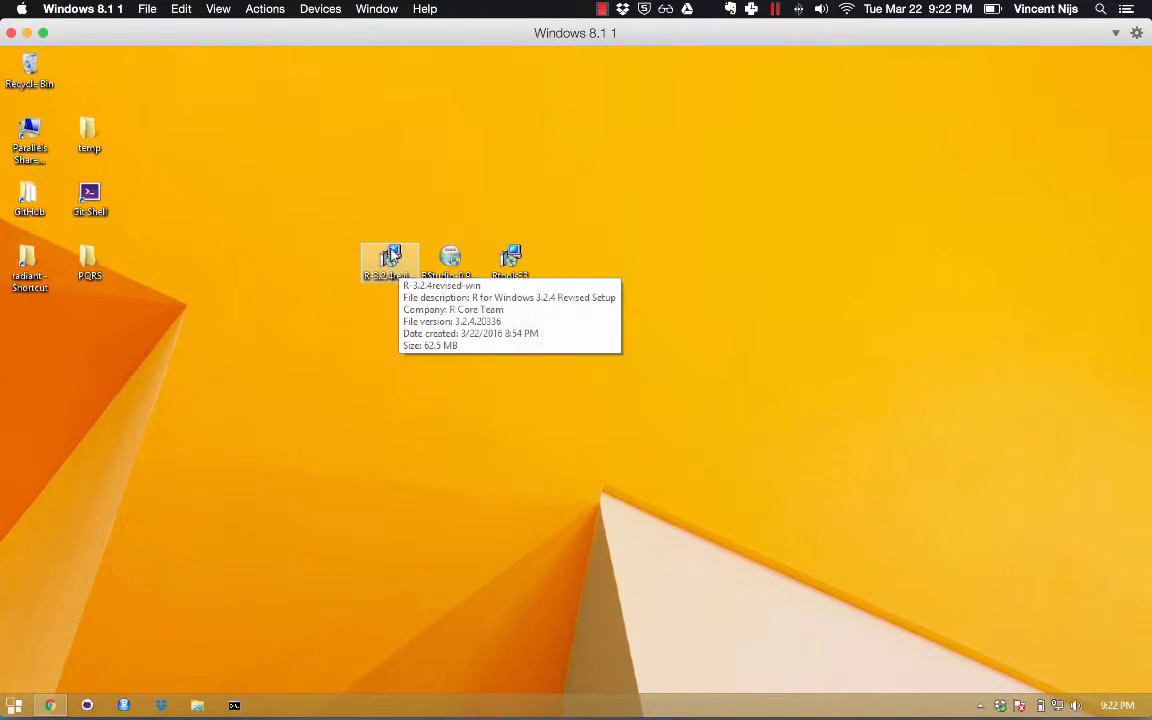
click(450, 260)
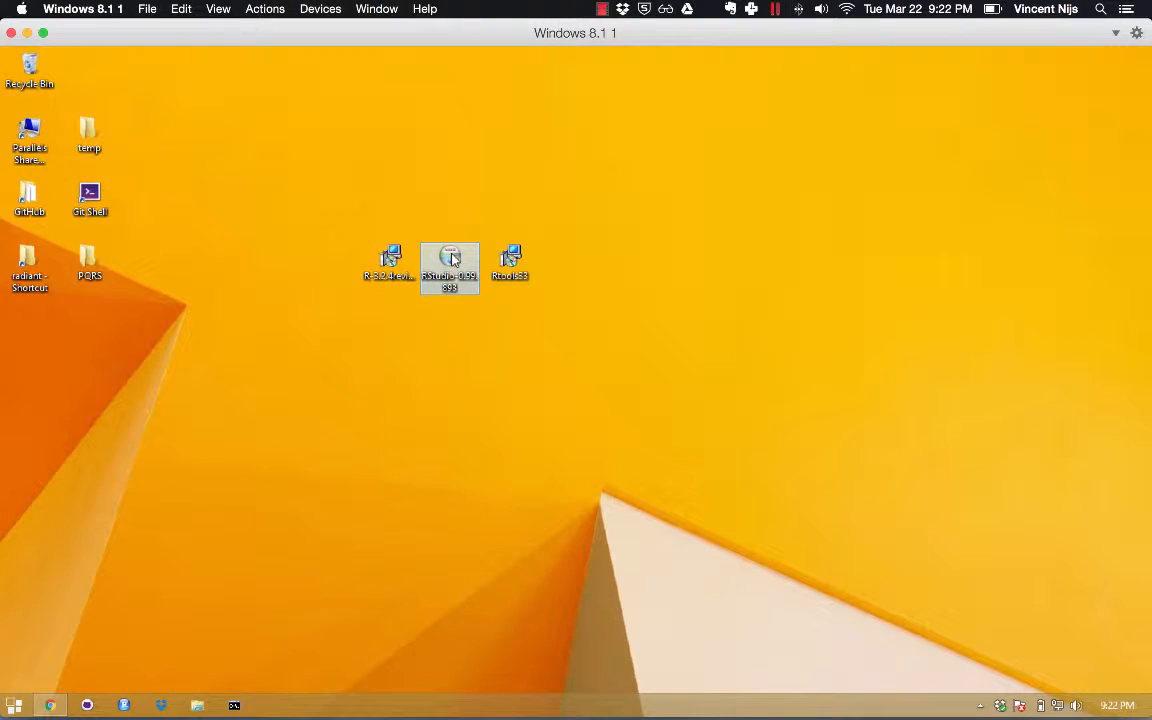
click(515, 262)
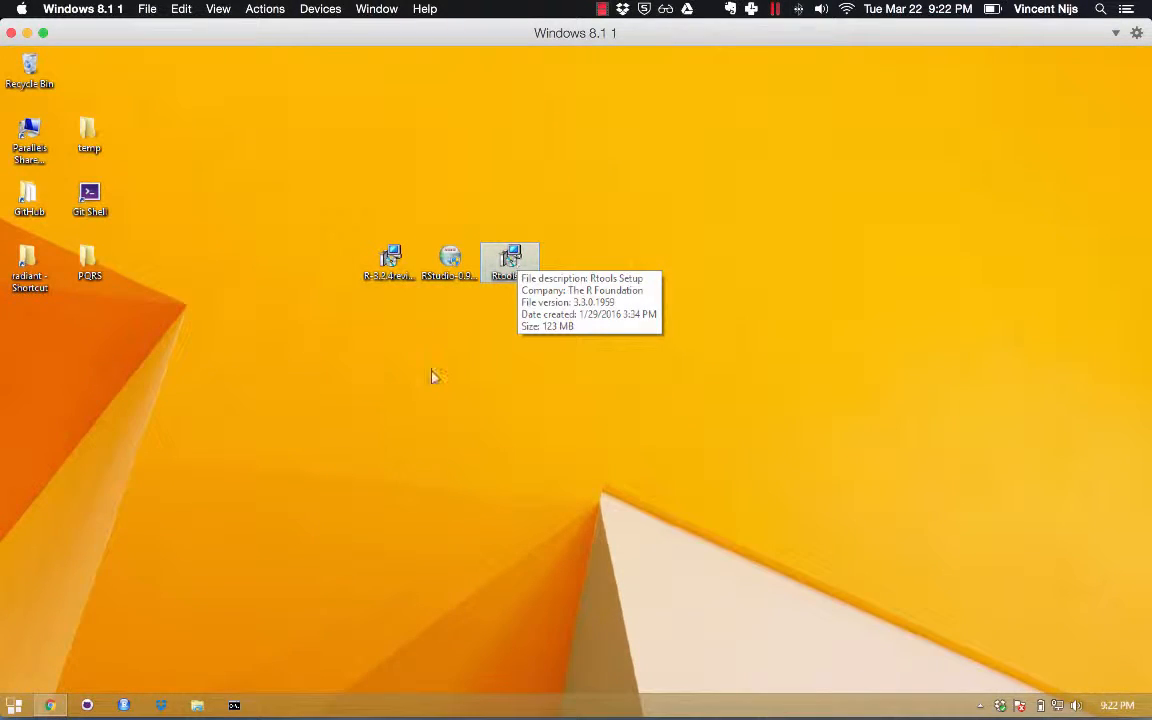
click(396, 360)
- Run the R 3.2.4 Revised installer with English as setup language and proceed past the licence to the destination choice
double_click(390, 262)
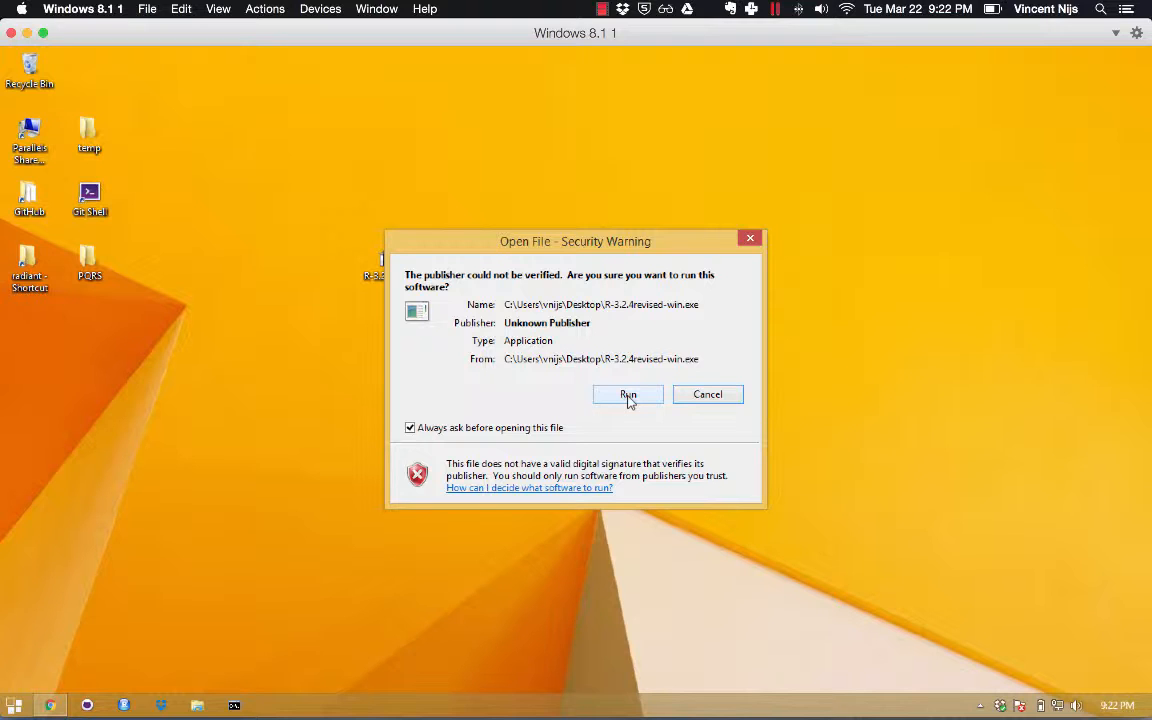
click(628, 396)
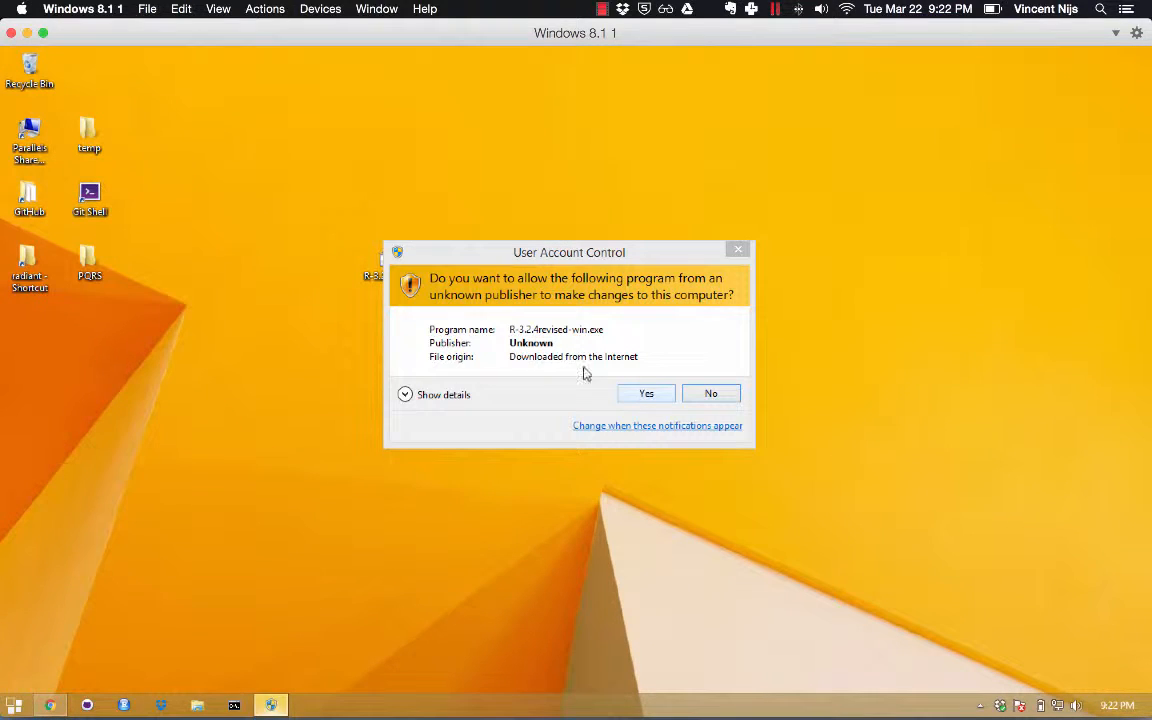
click(646, 396)
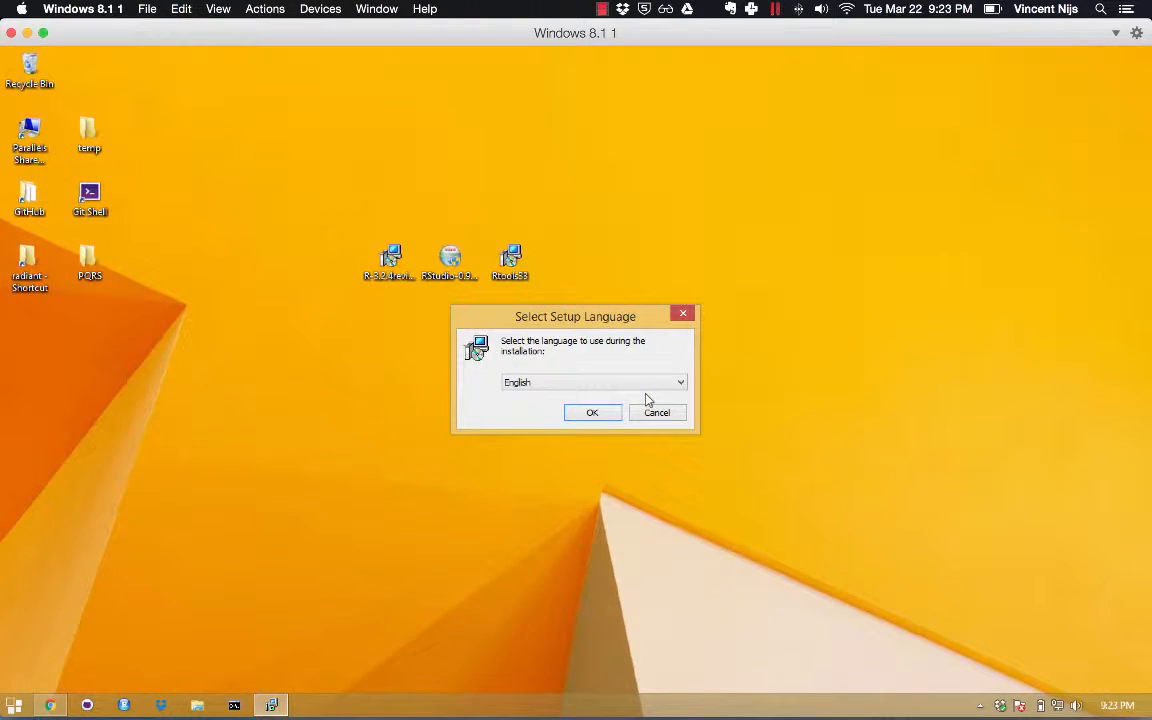
click(592, 414)
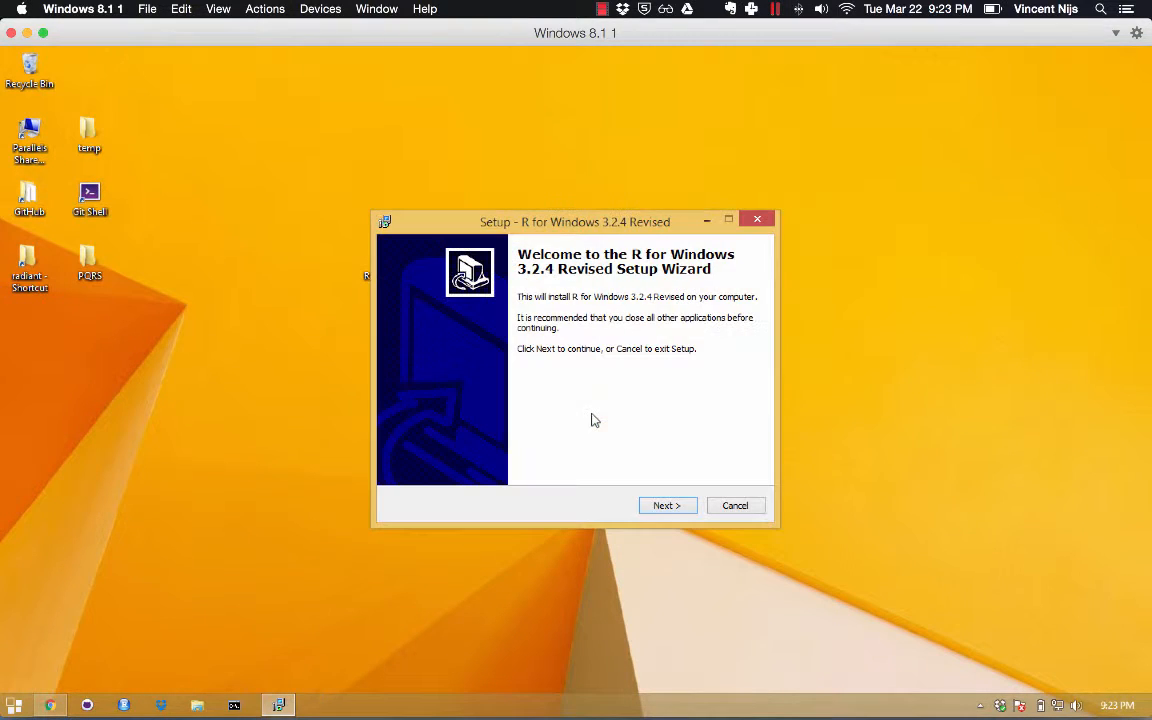
click(666, 506)
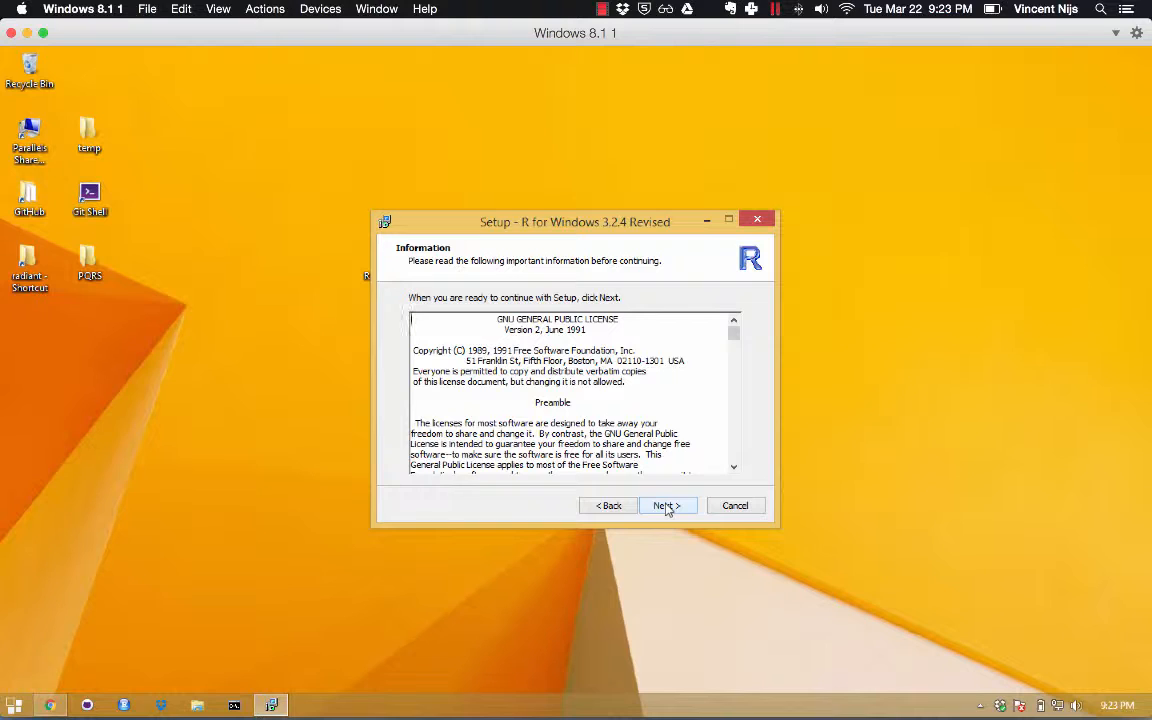
click(666, 506)
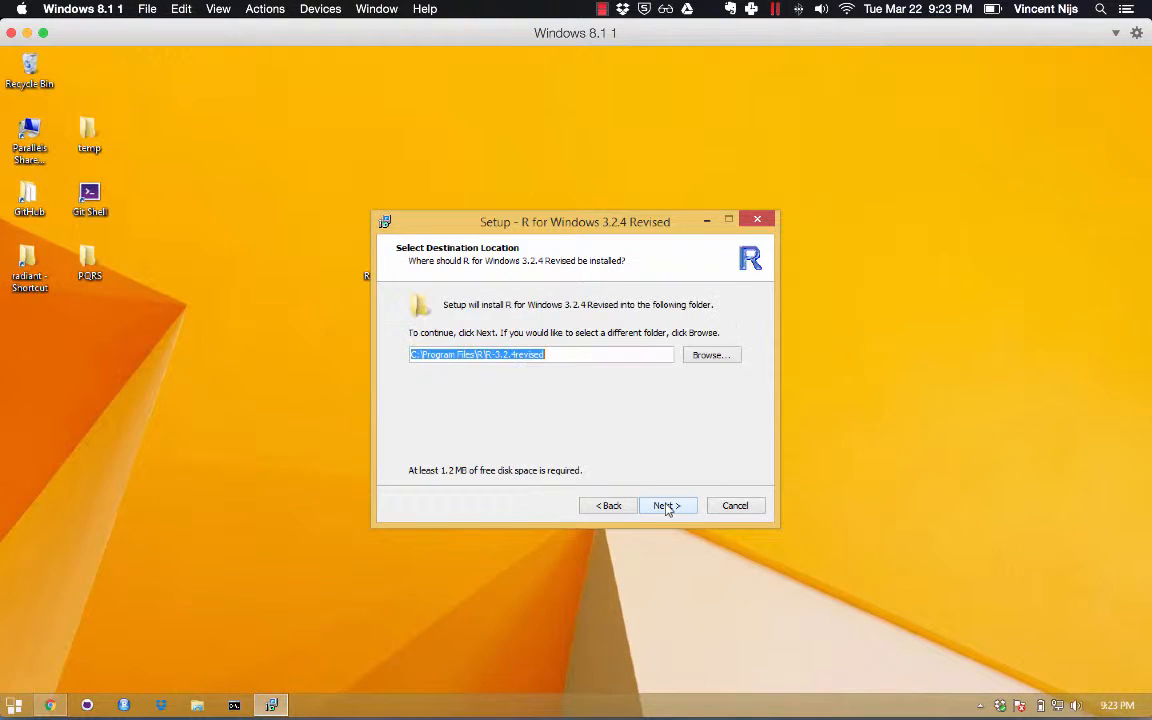
click(471, 356)
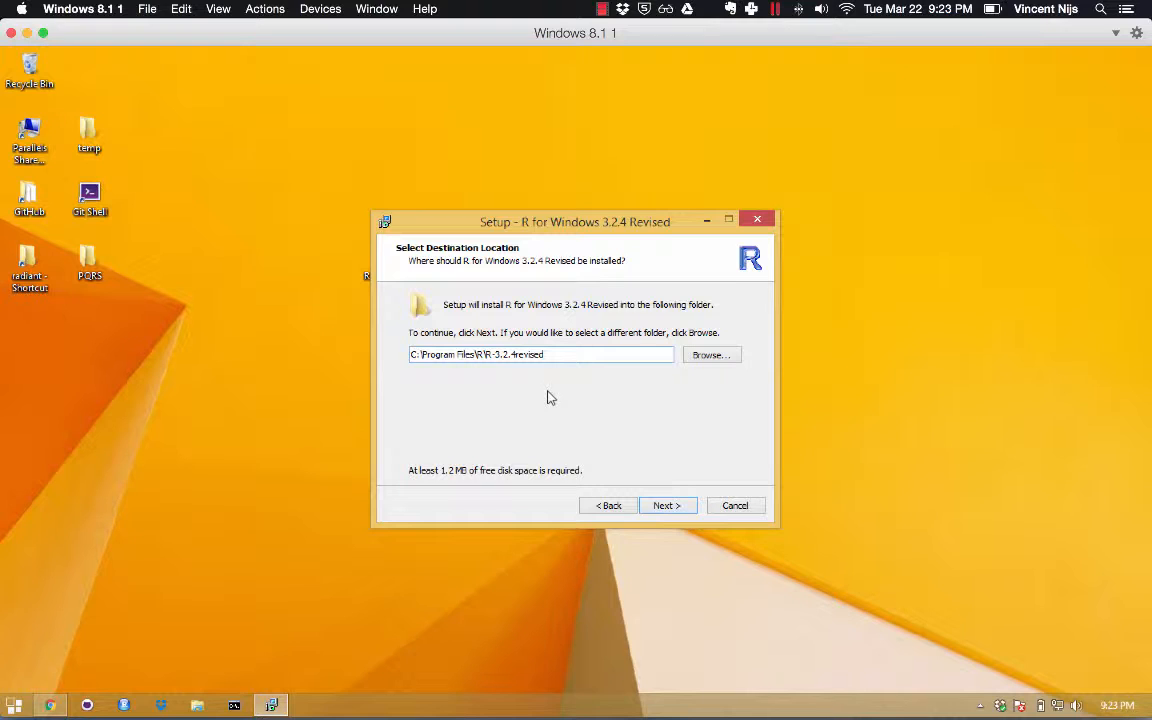
key(BackSpace)
key(BackSpace)
key(BackSpace)
key(BackSpace)
key(BackSpace)
key(BackSpace)
key(BackSpace)
key(BackSpace)
key(BackSpace)
key(BackSpace)
key(BackSpace)
key(BackSpace)
key(BackSpace)
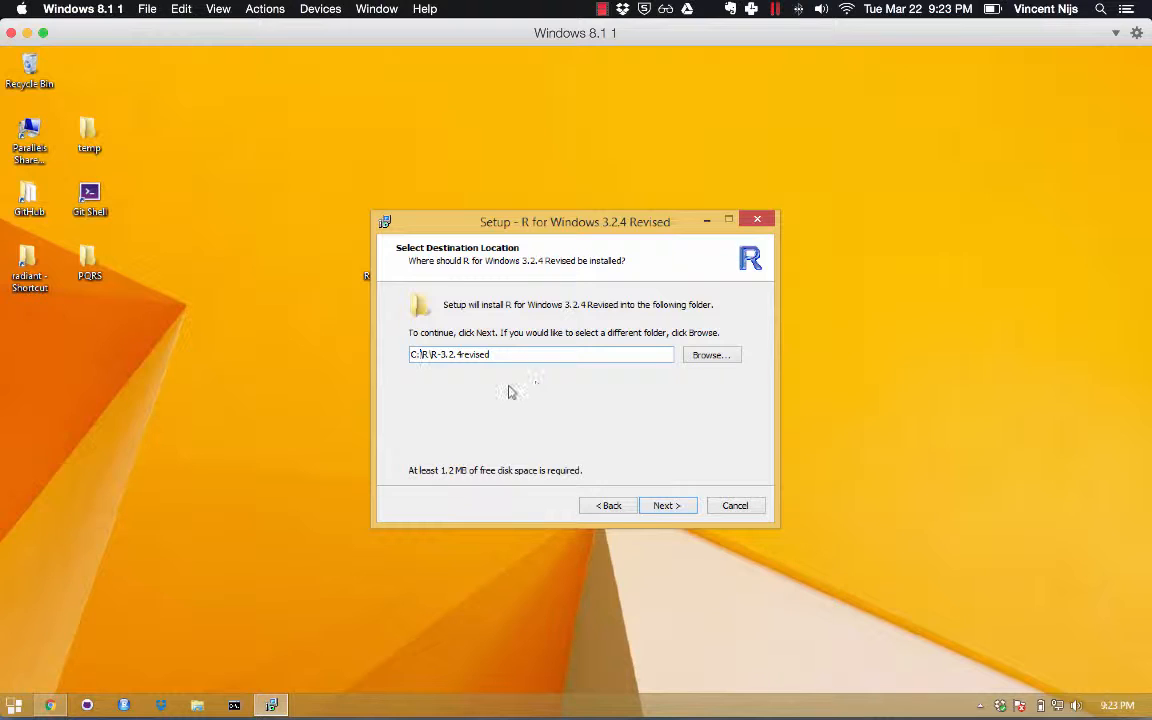
key(ctrl+z)
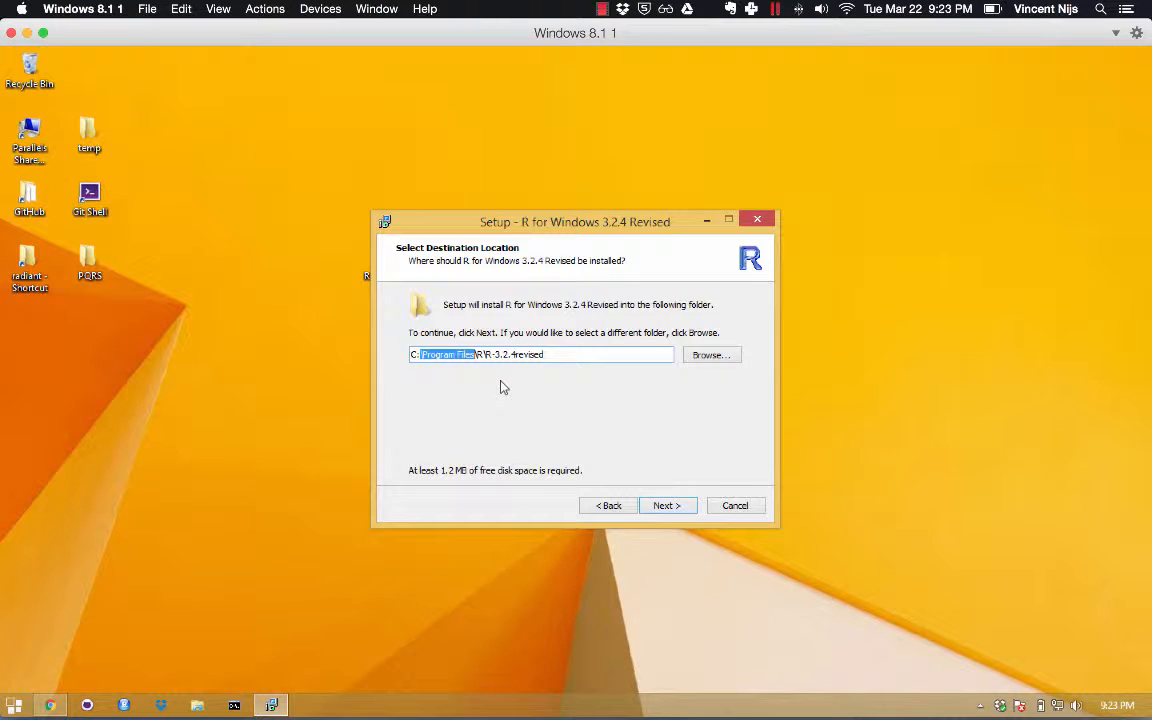
- Set the R installation folder to C:\R\R-3.2.4revised and agree to install into the existing folder
click(475, 355)
key(BackSpace)
key(BackSpace)
key(BackSpace)
key(BackSpace)
key(BackSpace)
key(BackSpace)
key(BackSpace)
key(BackSpace)
key(BackSpace)
key(BackSpace)
key(BackSpace)
key(BackSpace)
key(BackSpace)
key(BackSpace)
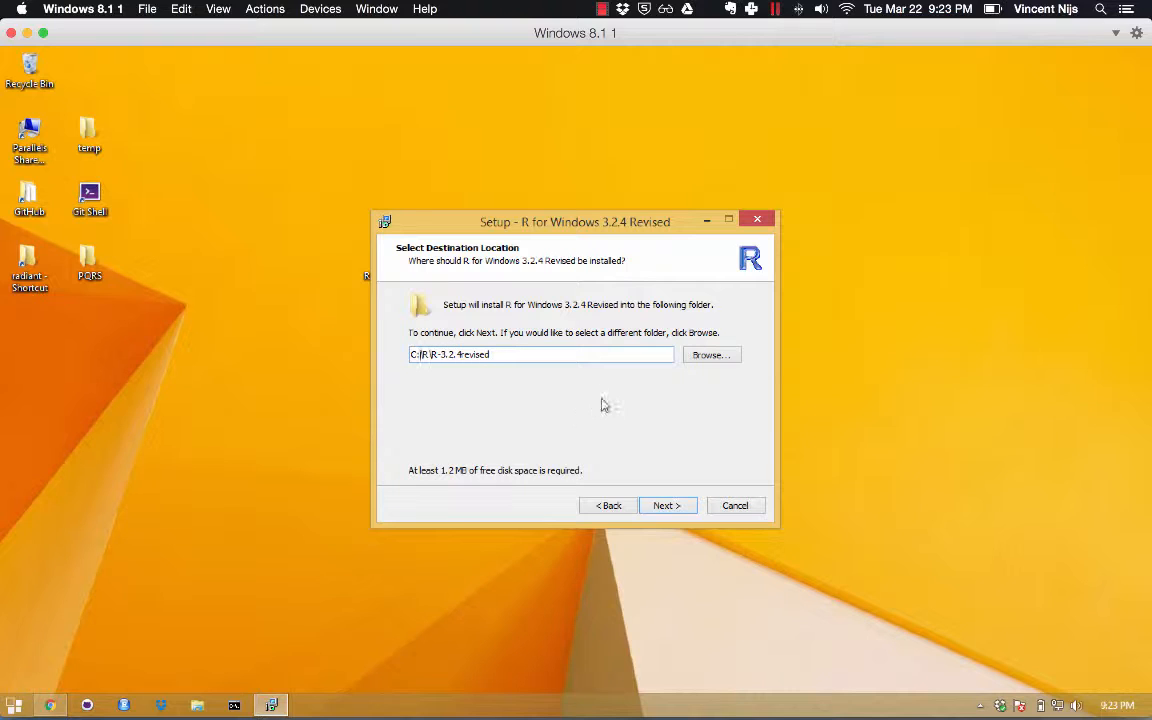
click(667, 506)
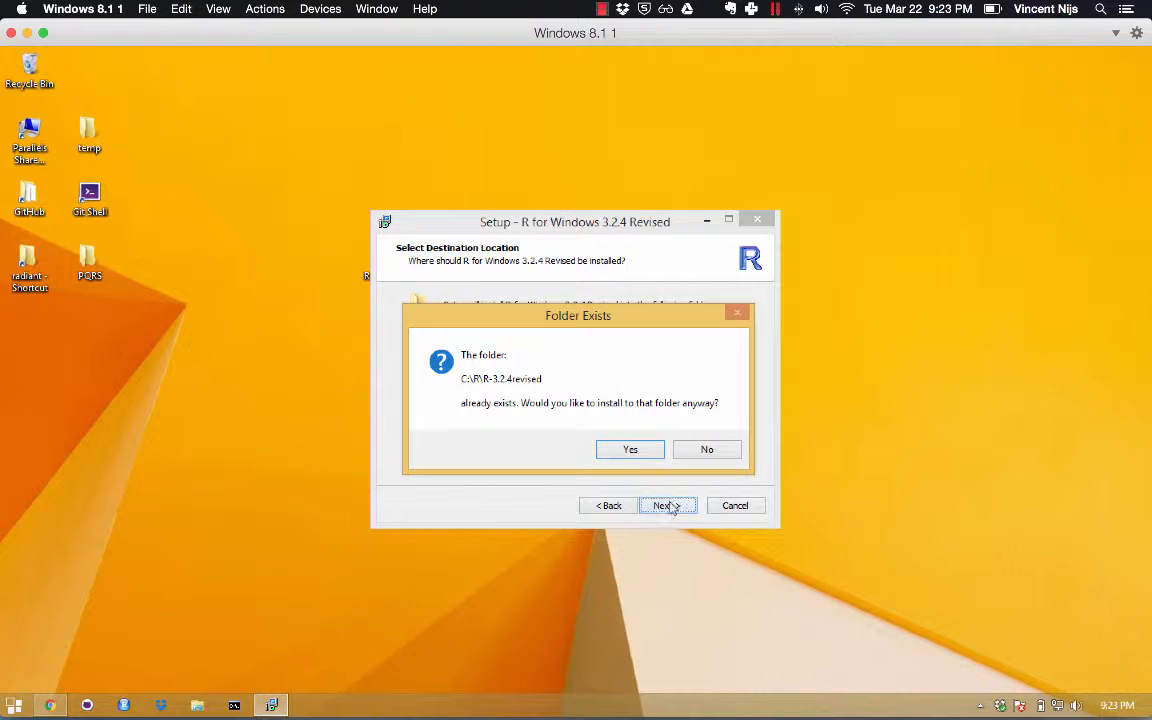
click(630, 451)
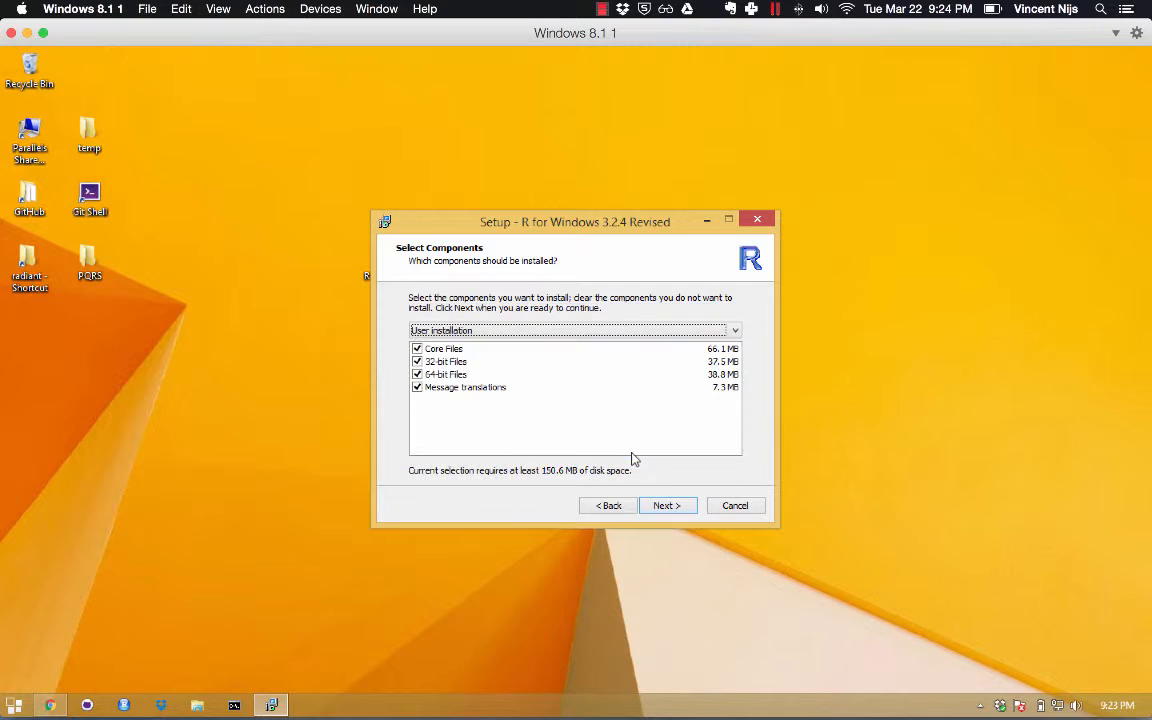
- Accept the default components, the default startup options and the Start Menu folder R for the R installation
click(665, 506)
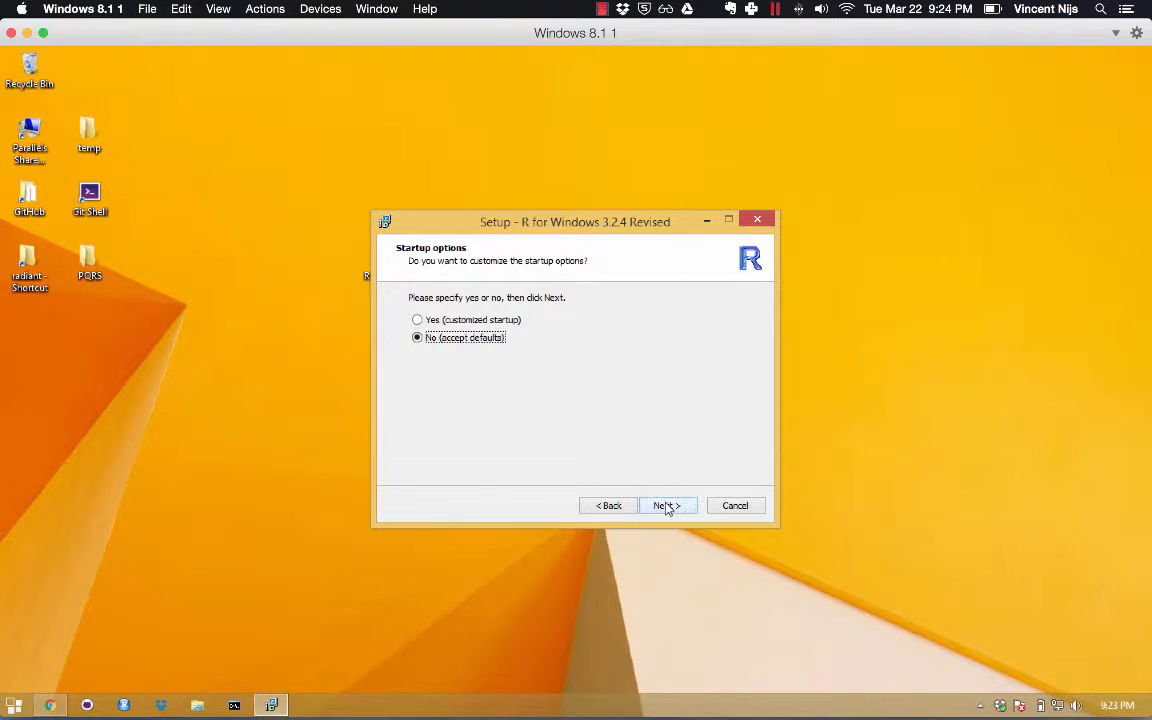
click(667, 506)
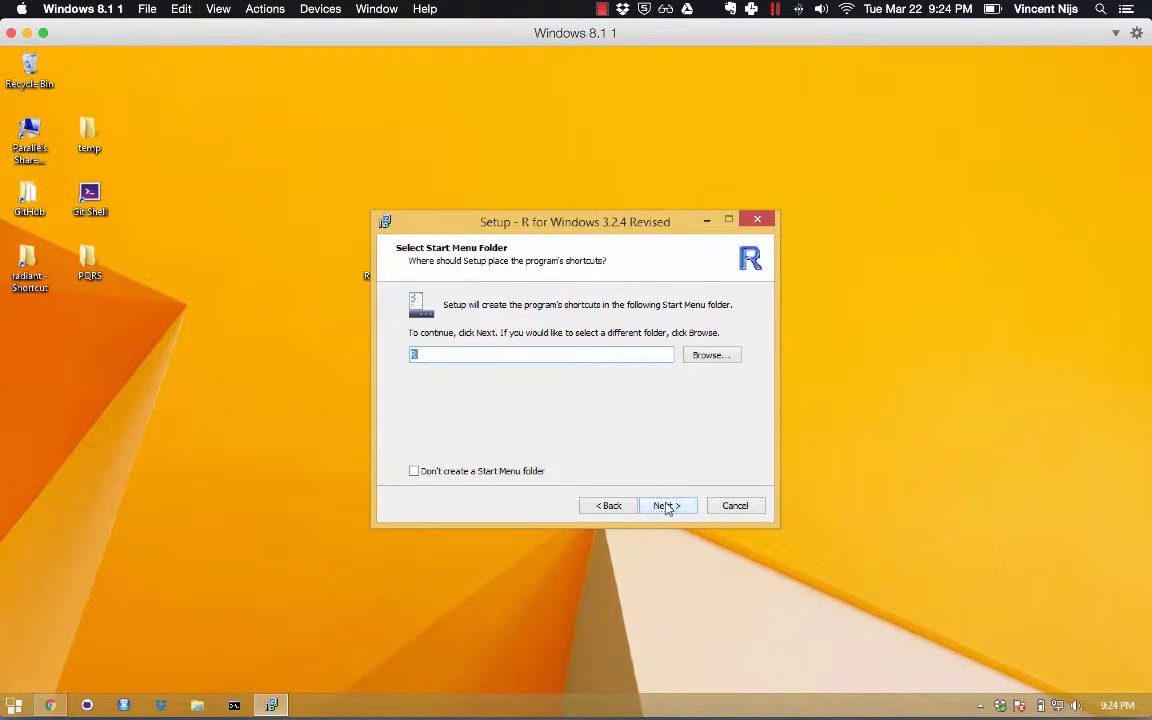
click(667, 506)
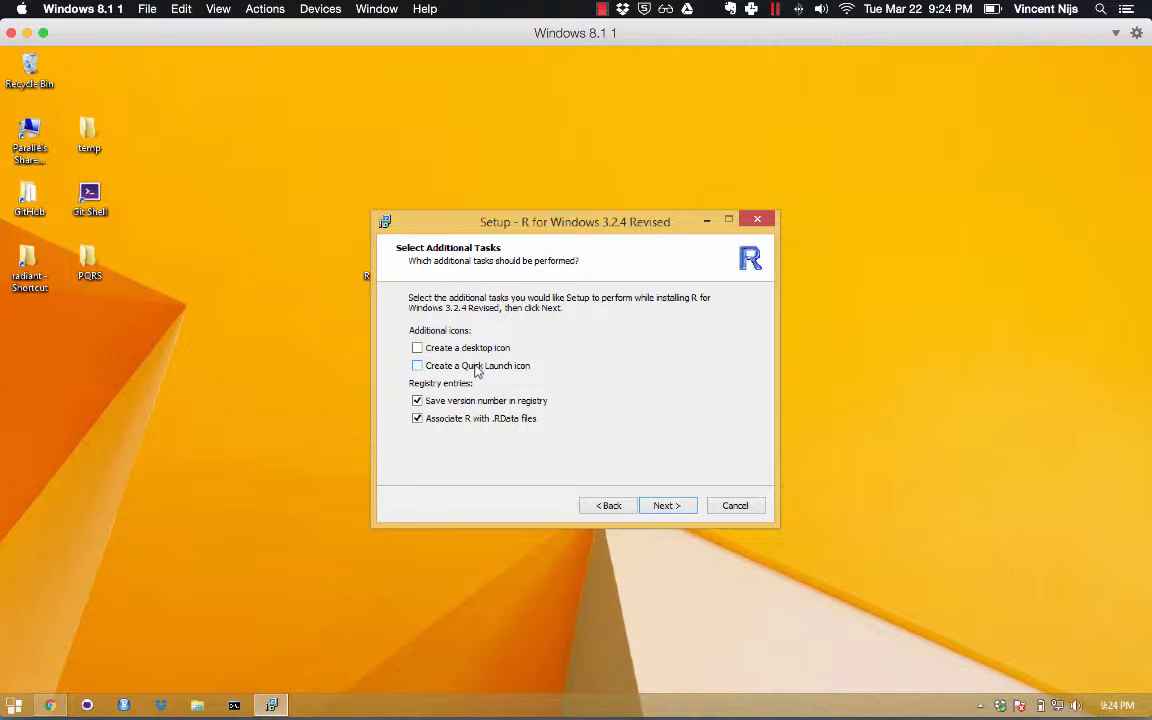
- Accept the additional tasks without desktop or Quick Launch icons, install R, and finish its setup
click(676, 507)
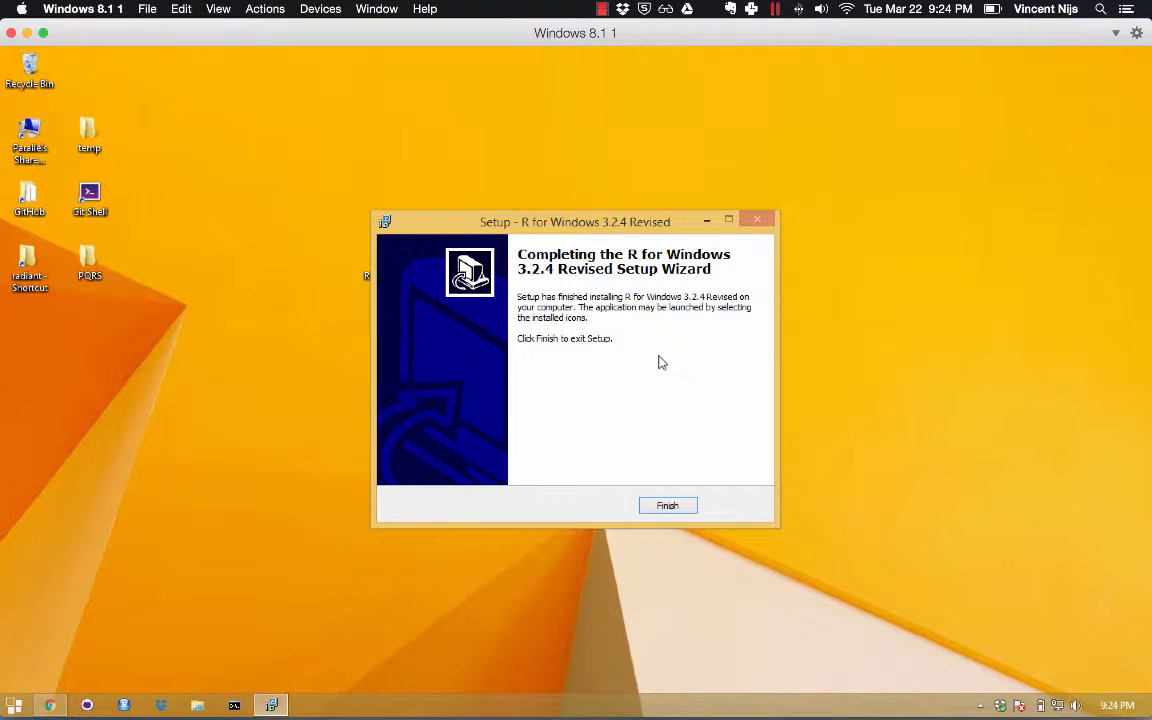
click(668, 508)
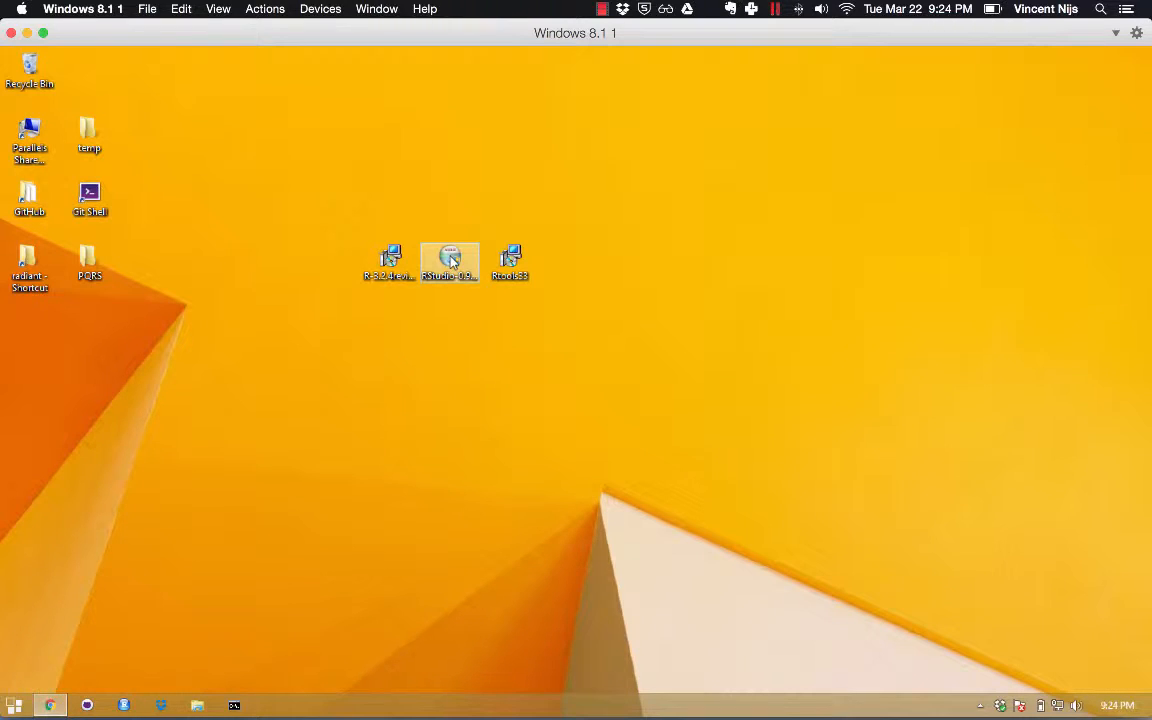
- Run the RStudio installer from the desktop, allow it to make changes, and proceed to the install location choice
click(389, 258)
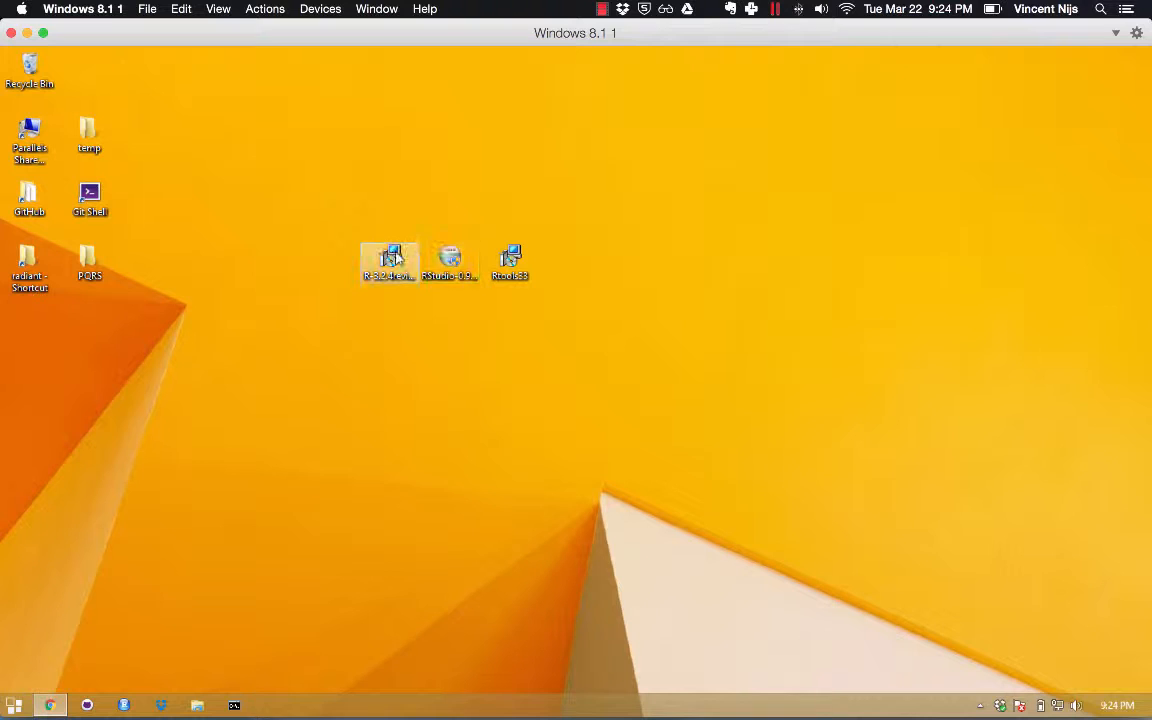
click(452, 262)
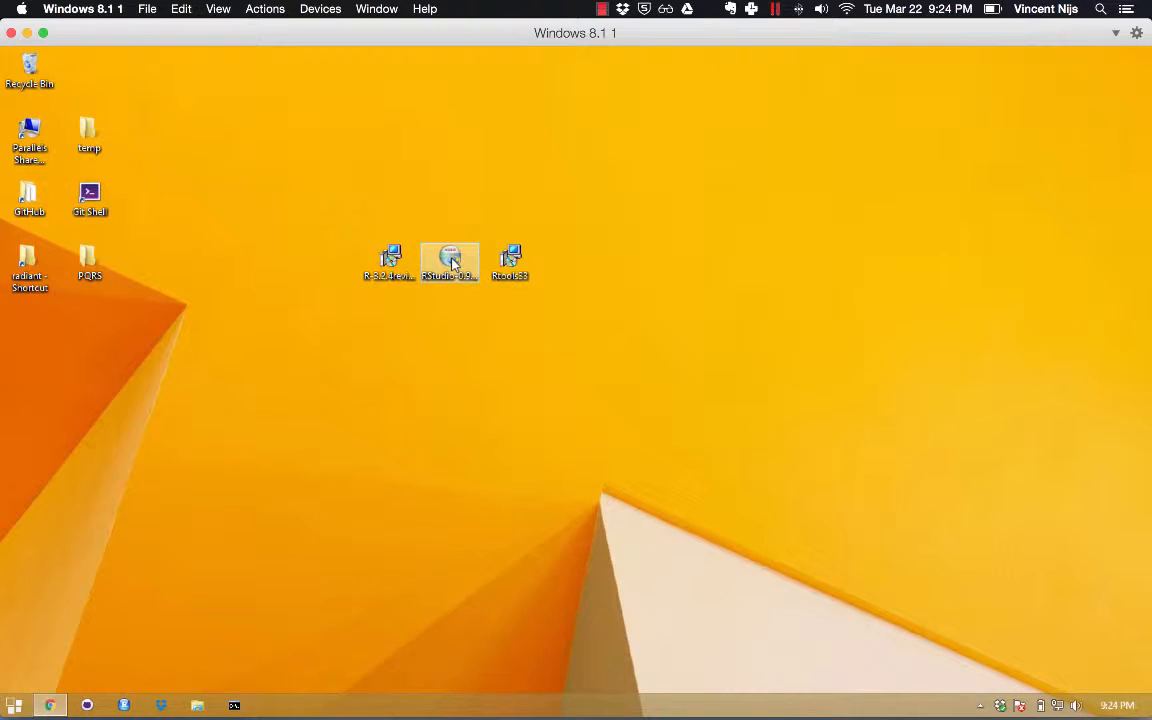
double_click(452, 262)
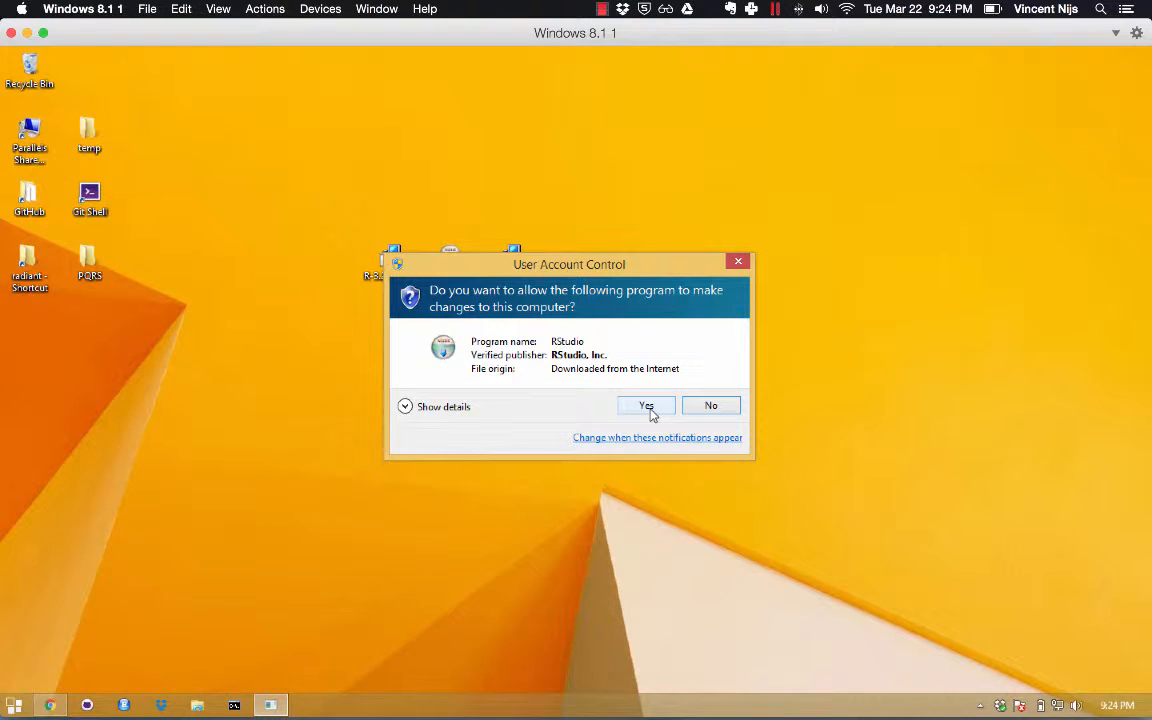
click(648, 407)
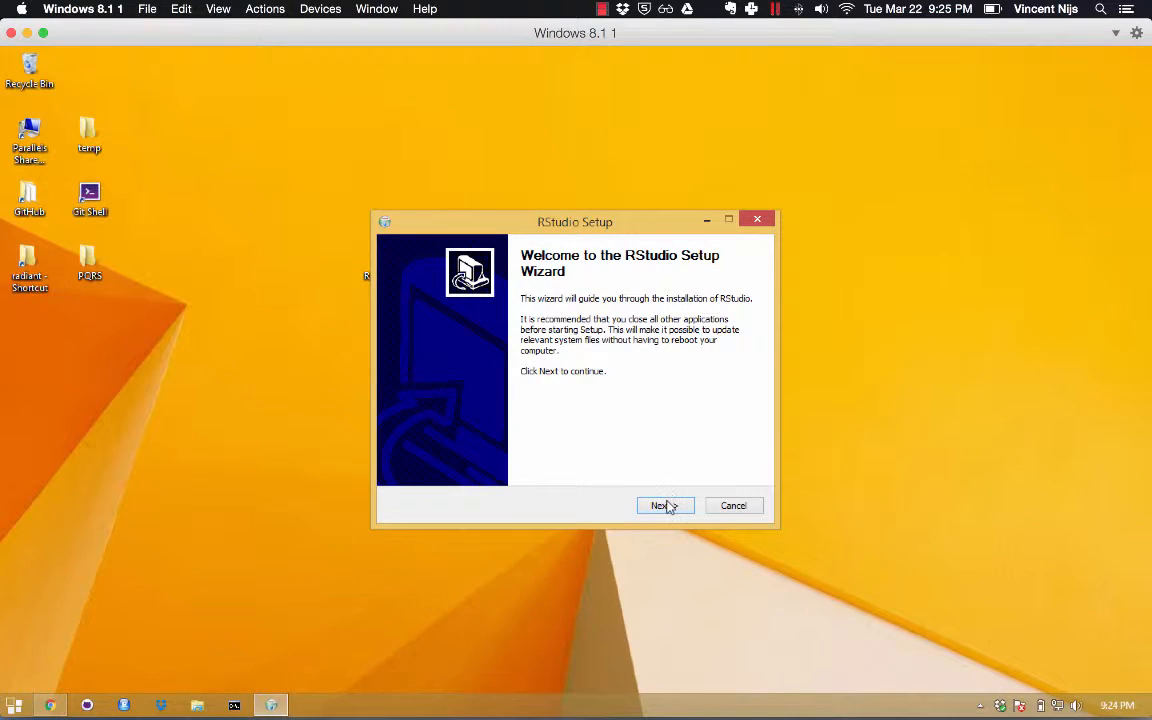
click(664, 506)
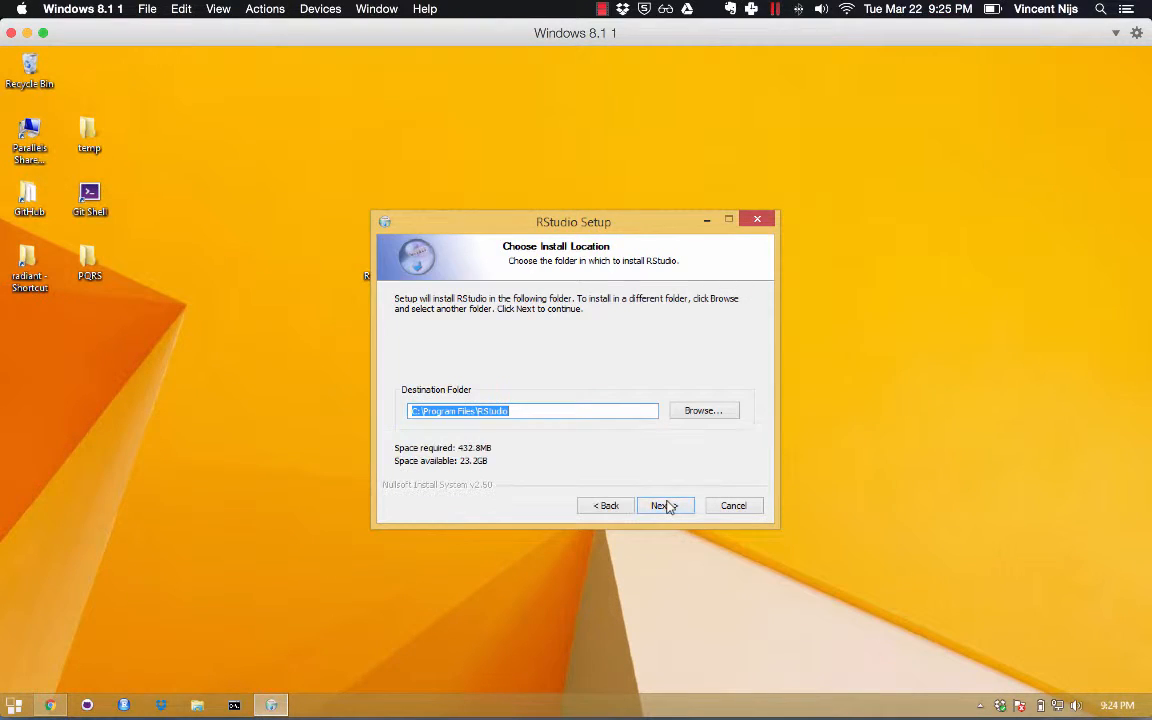
- Install RStudio into C:\Program Files\RStudio with the Start Menu folder RStudio and finish the setup
click(467, 412)
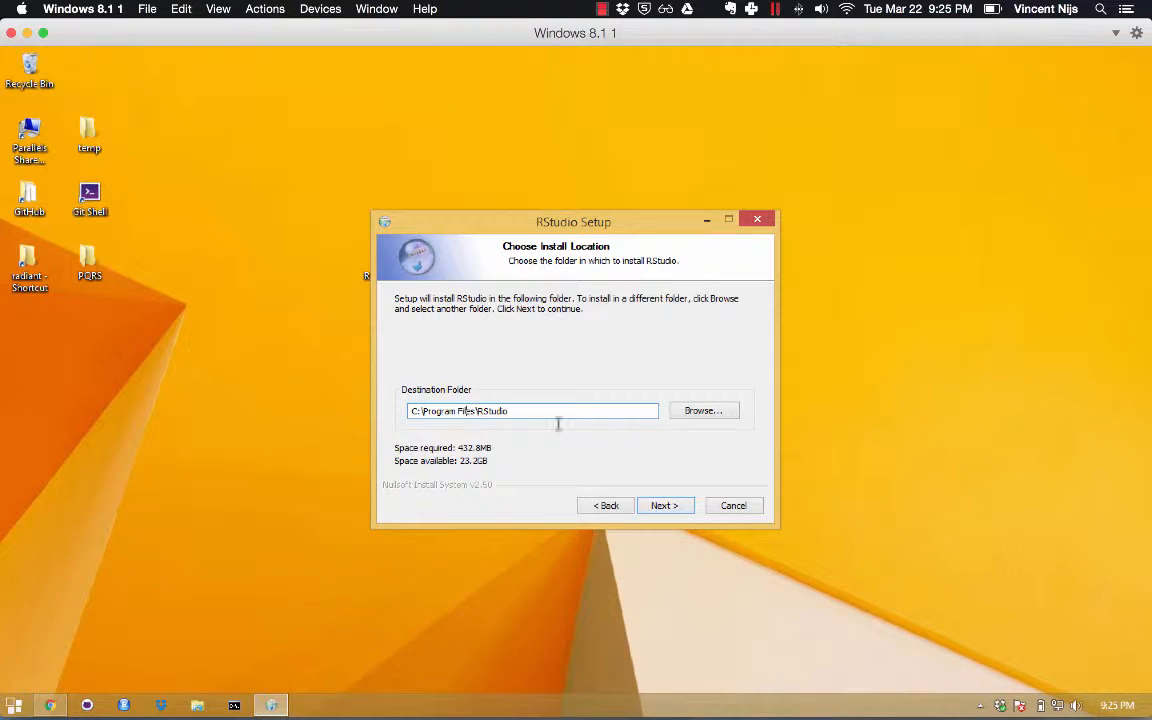
click(665, 506)
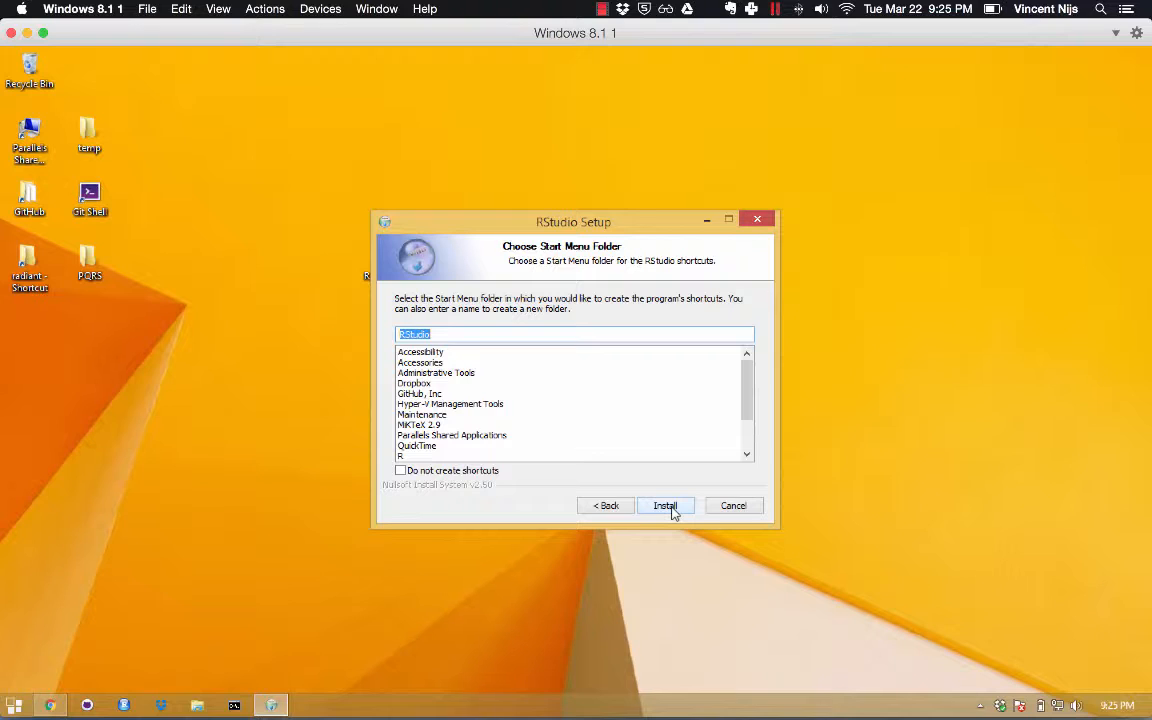
click(670, 507)
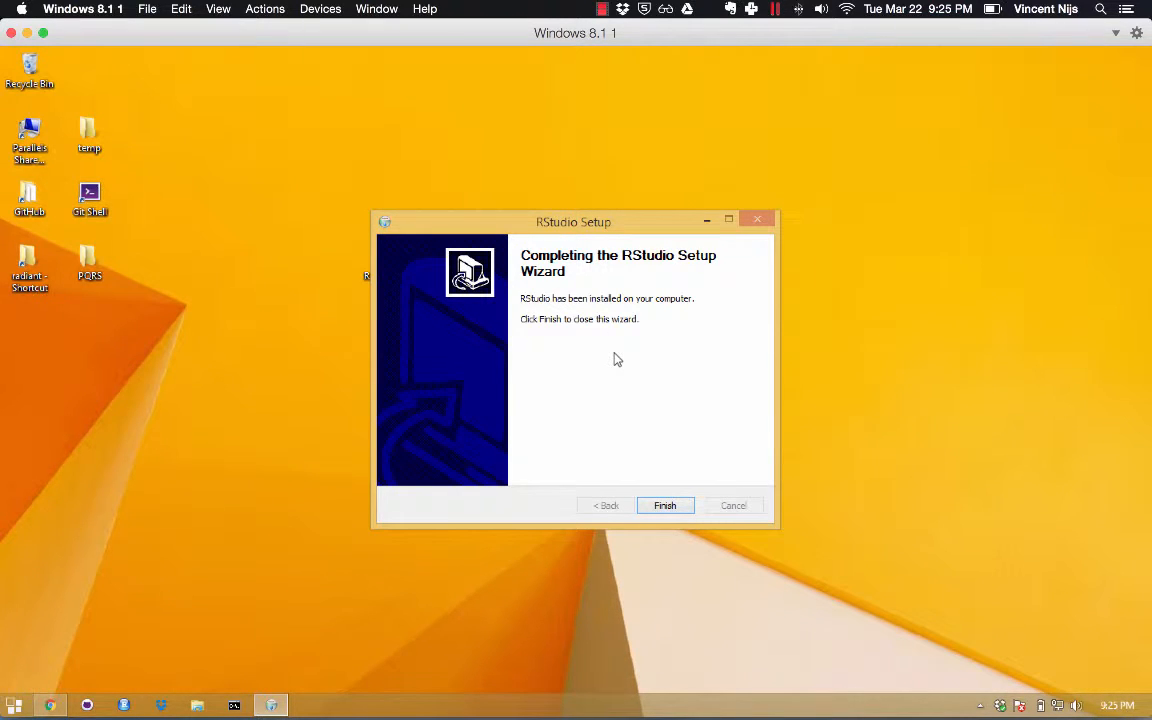
click(665, 506)
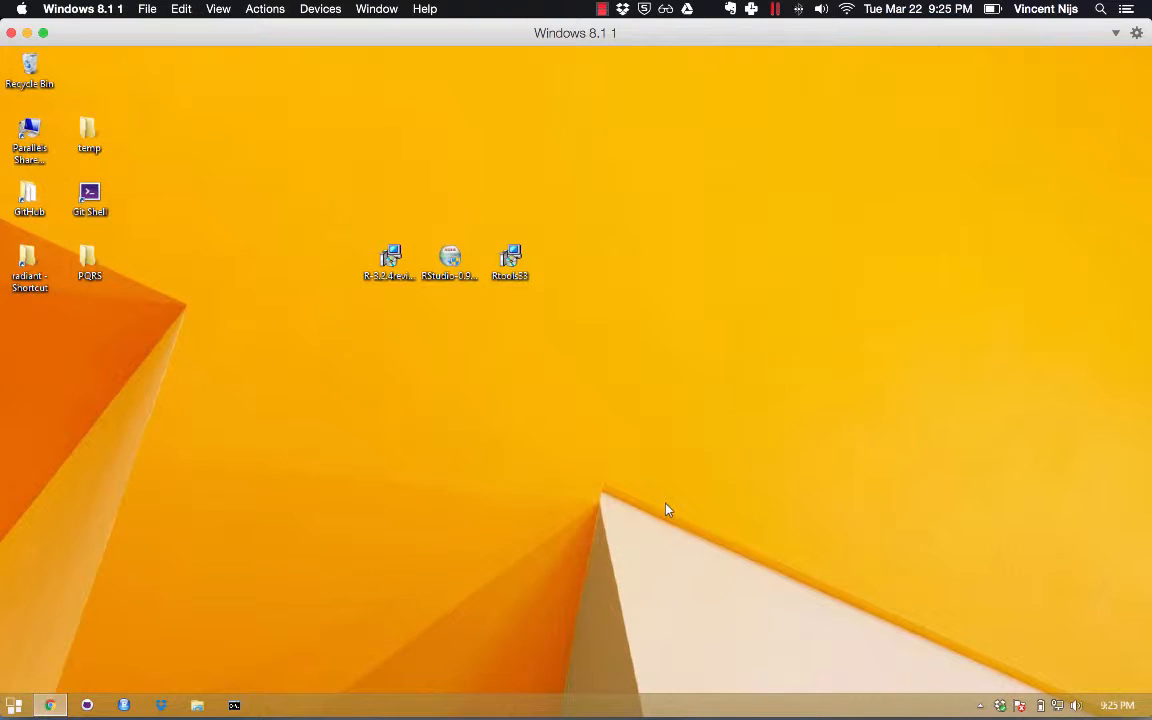
- Run the Rtools33 installer with English as setup language, allow it to make changes, and proceed to the destination choice
double_click(512, 260)
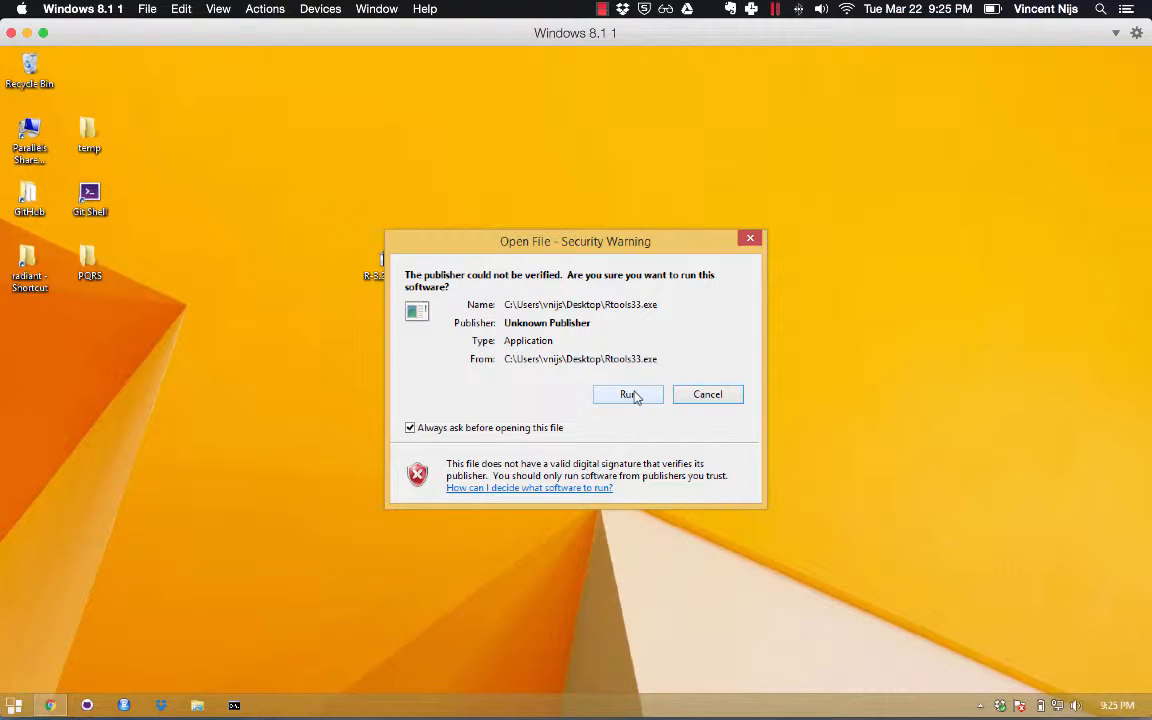
click(632, 395)
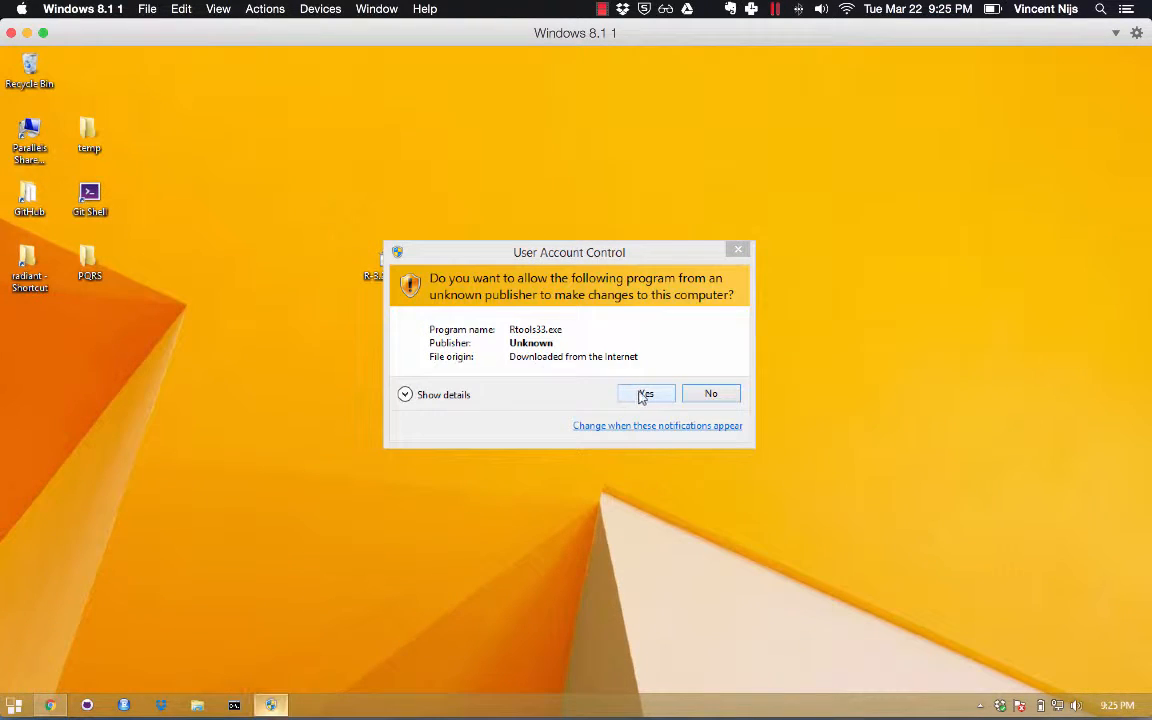
click(643, 394)
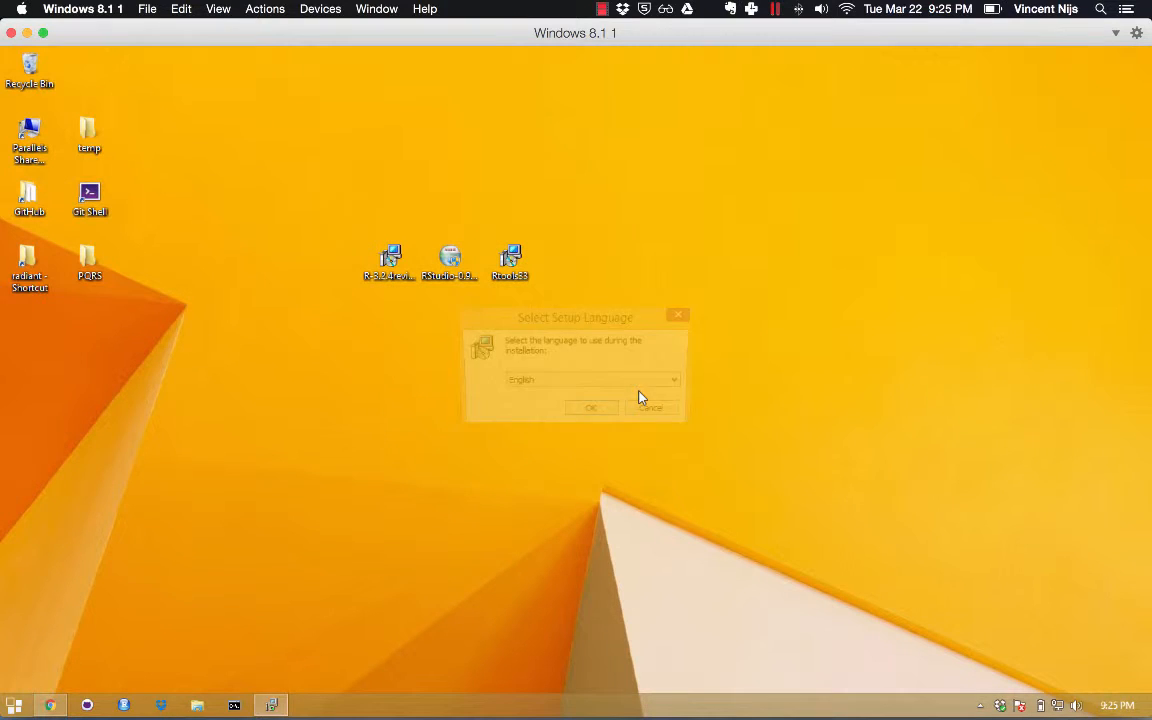
click(594, 414)
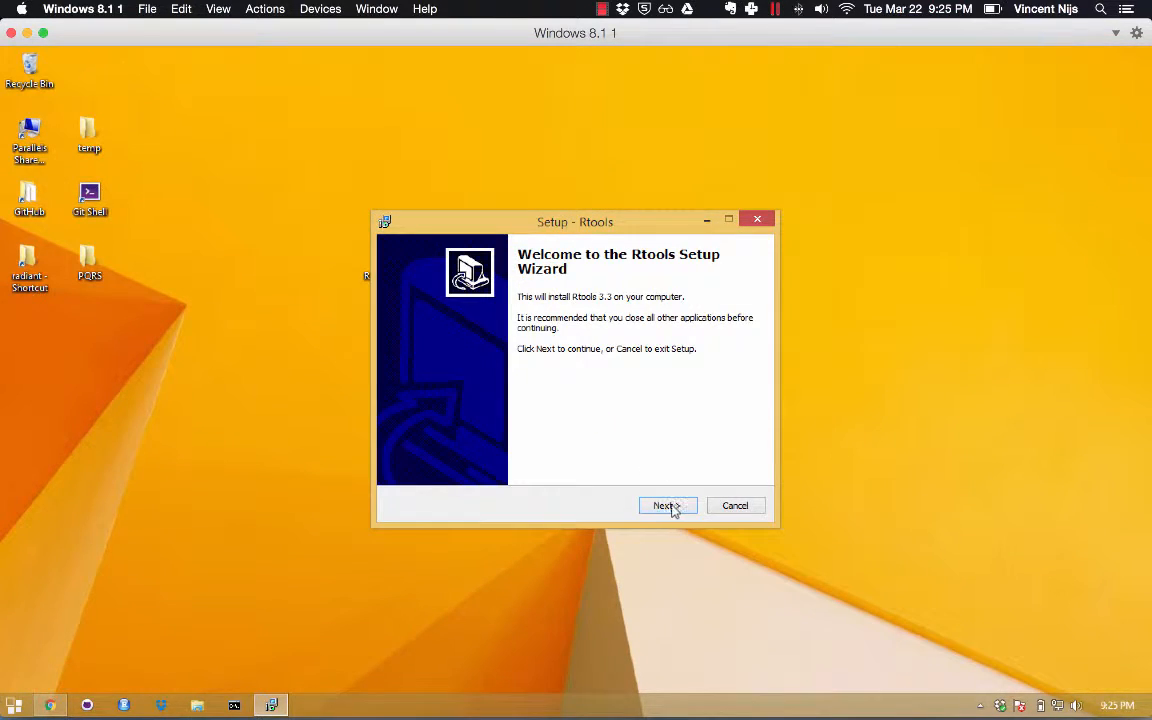
click(667, 505)
click(668, 506)
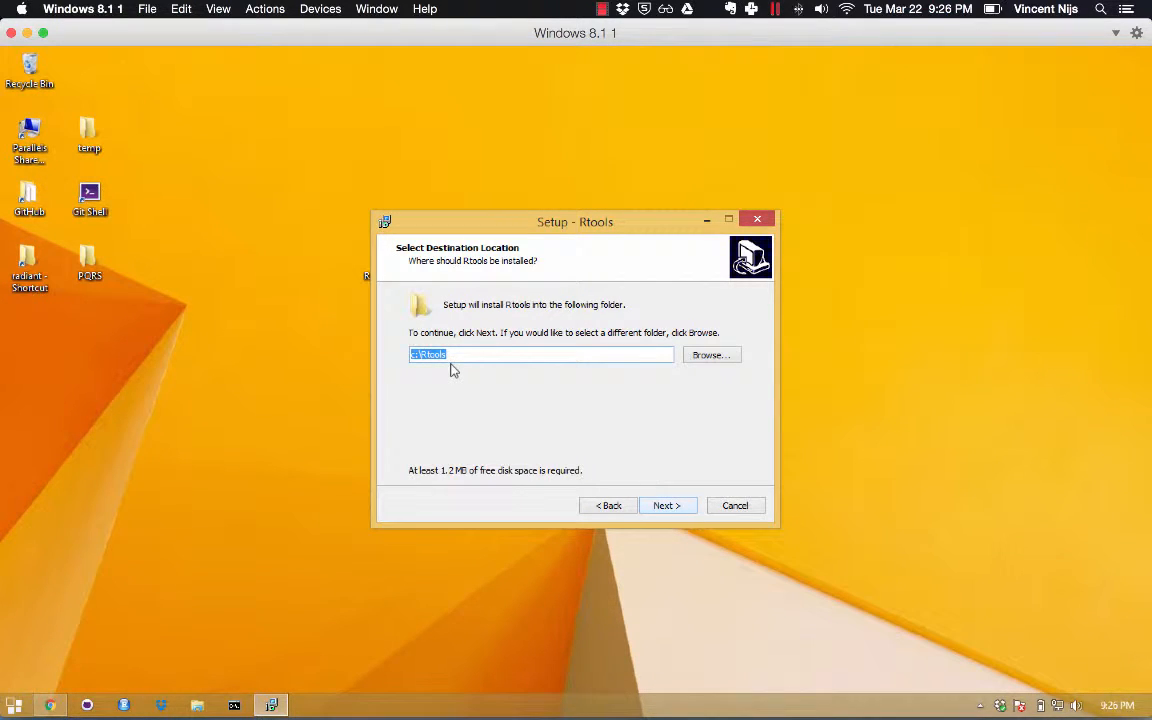
- Install Rtools into c:\Rtools with the default components, system PATH editing and version information saved to the registry, then finish the setup
click(668, 507)
click(668, 507)
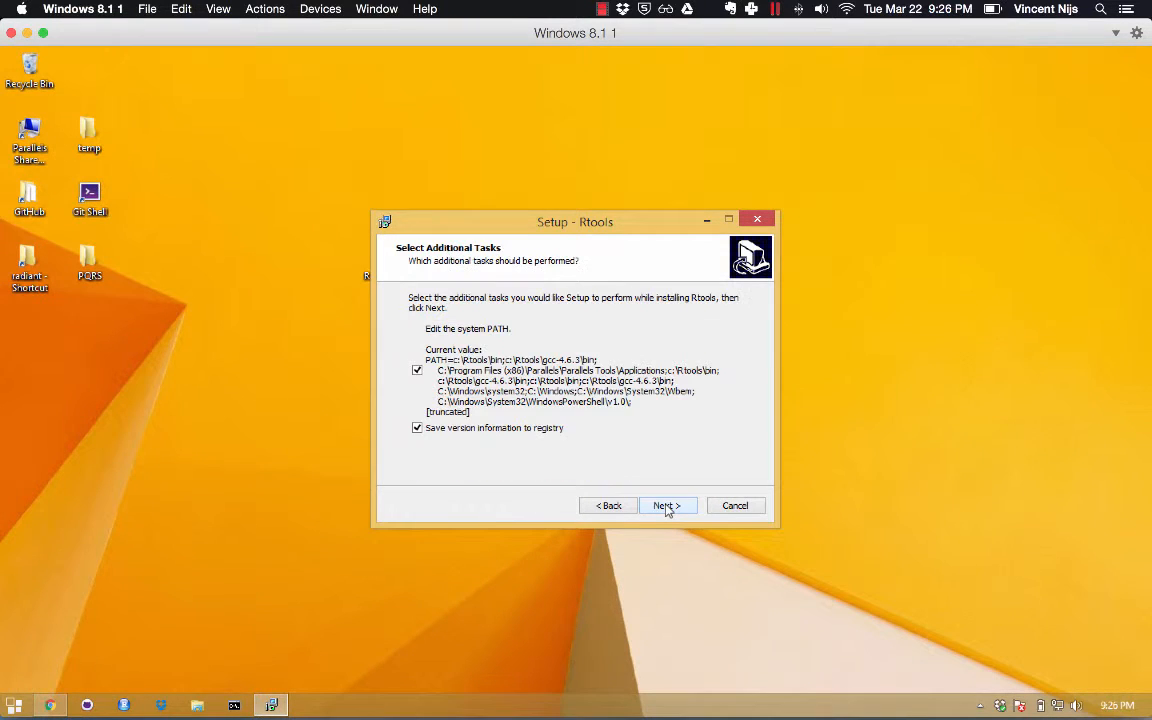
click(668, 507)
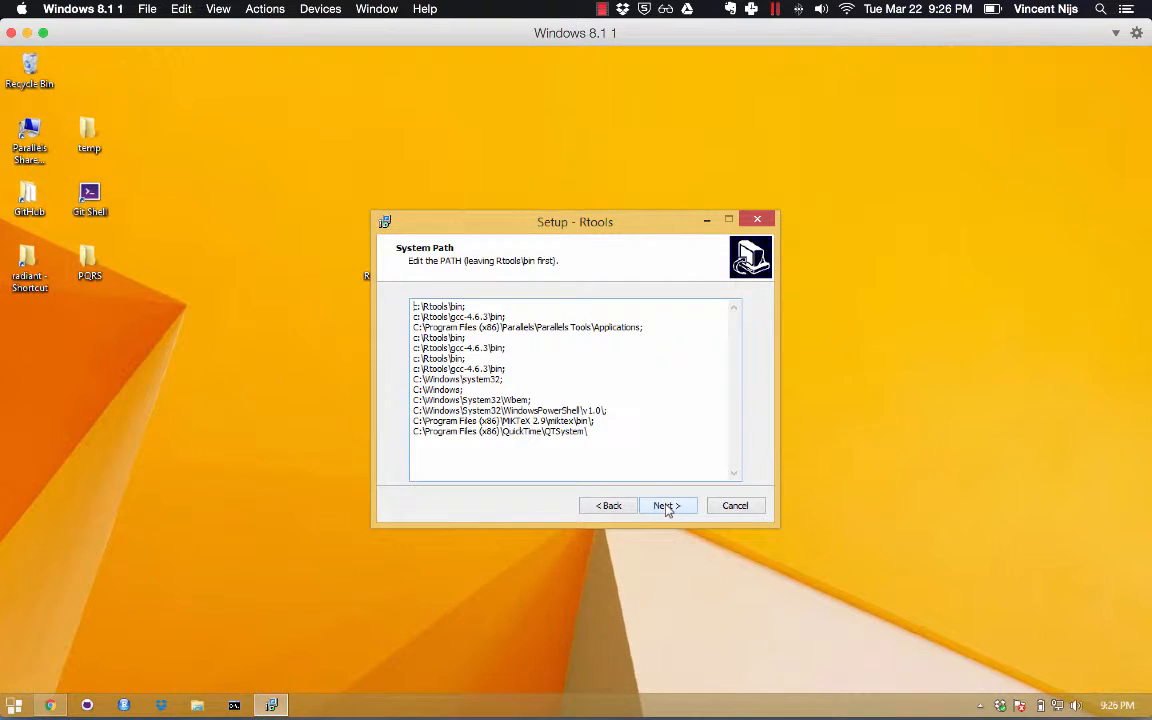
click(668, 507)
click(668, 507)
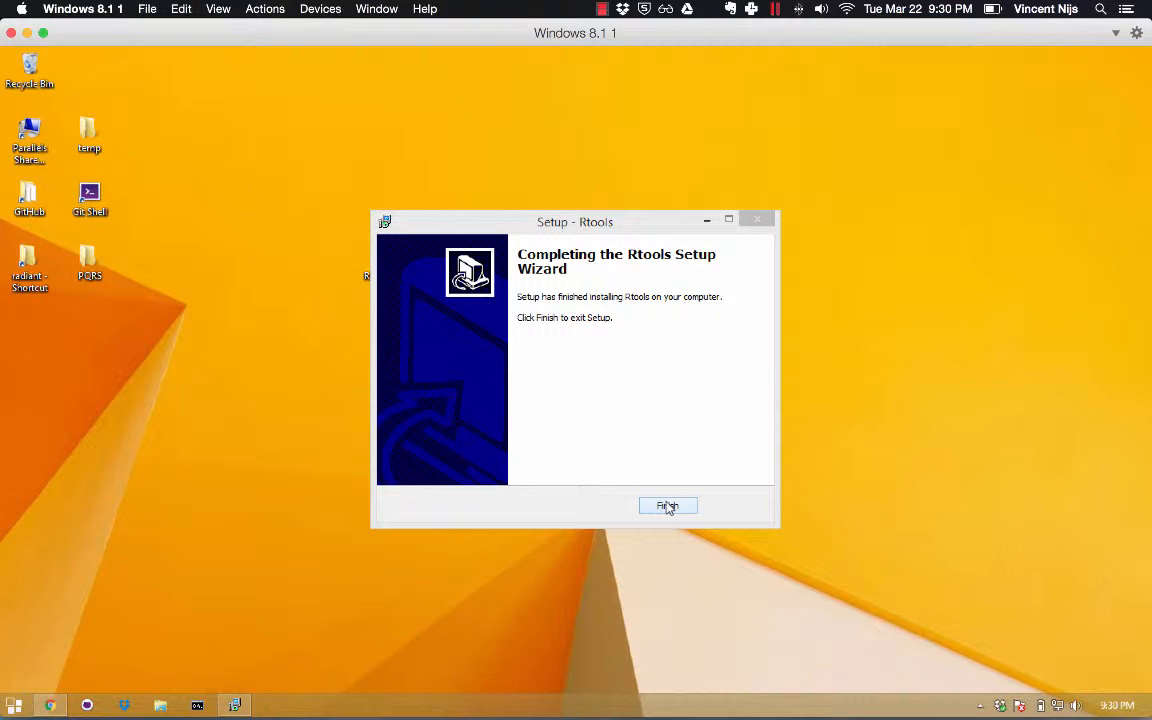
click(668, 507)
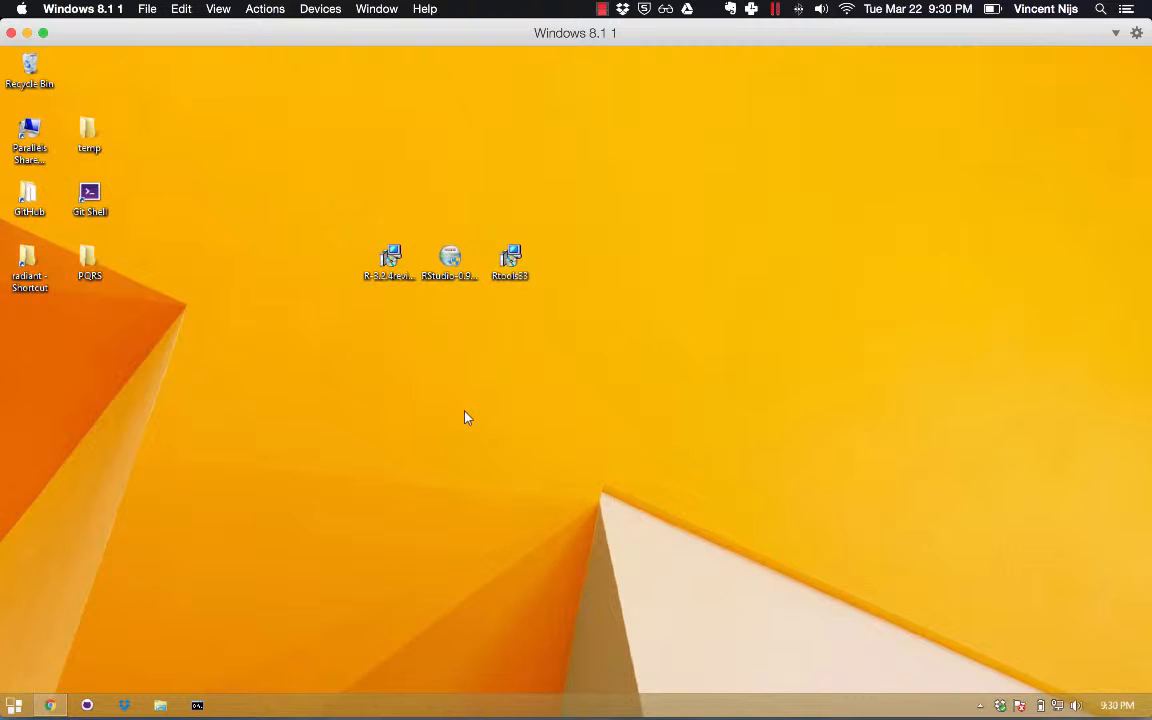
- Find RStudio by searching the Start menu for "Rs" and pin it to the Start menu
click(13, 706)
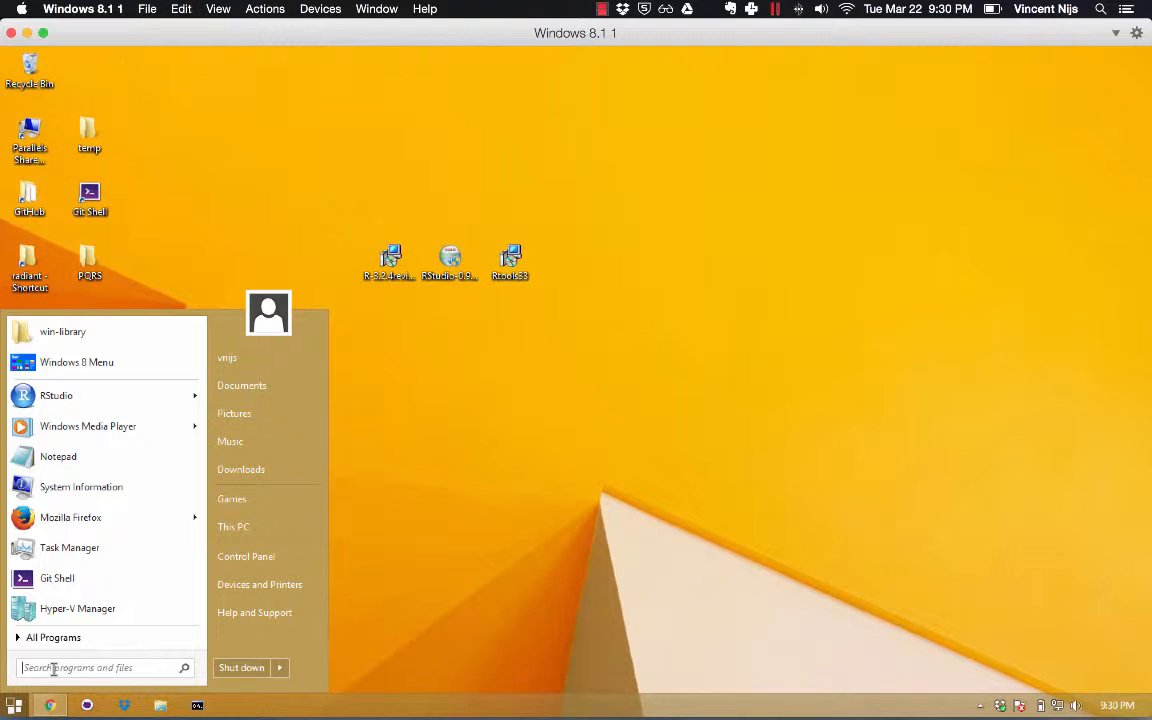
text(Rs)
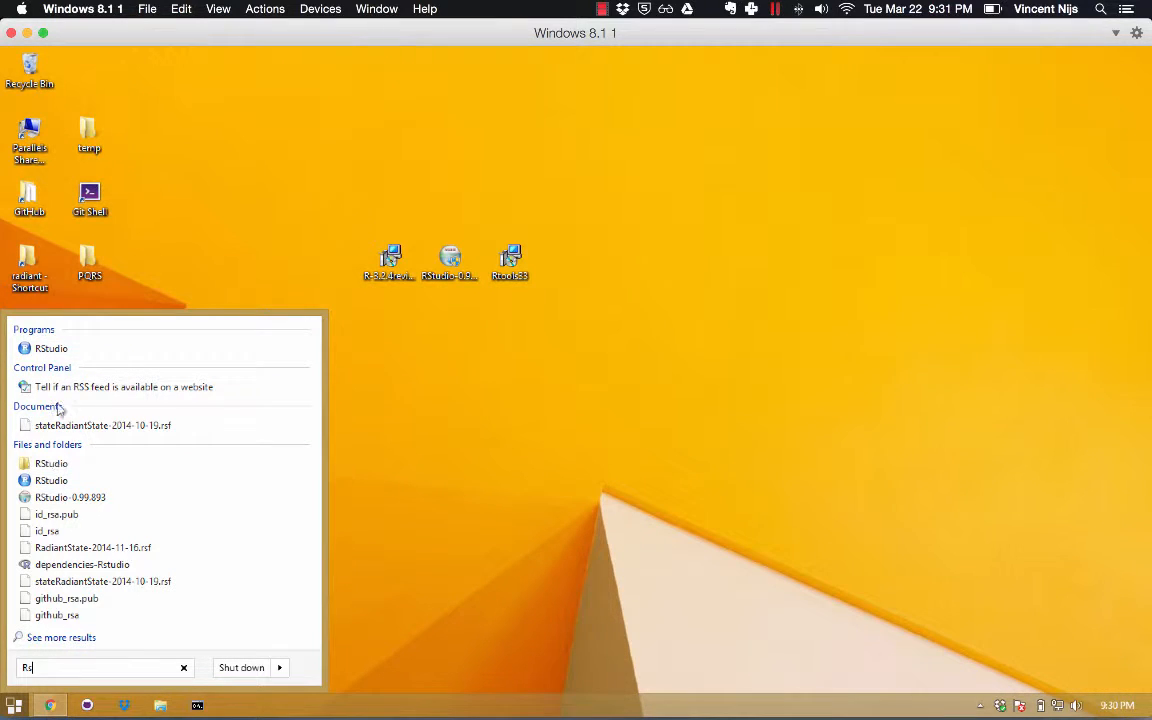
click(60, 348)
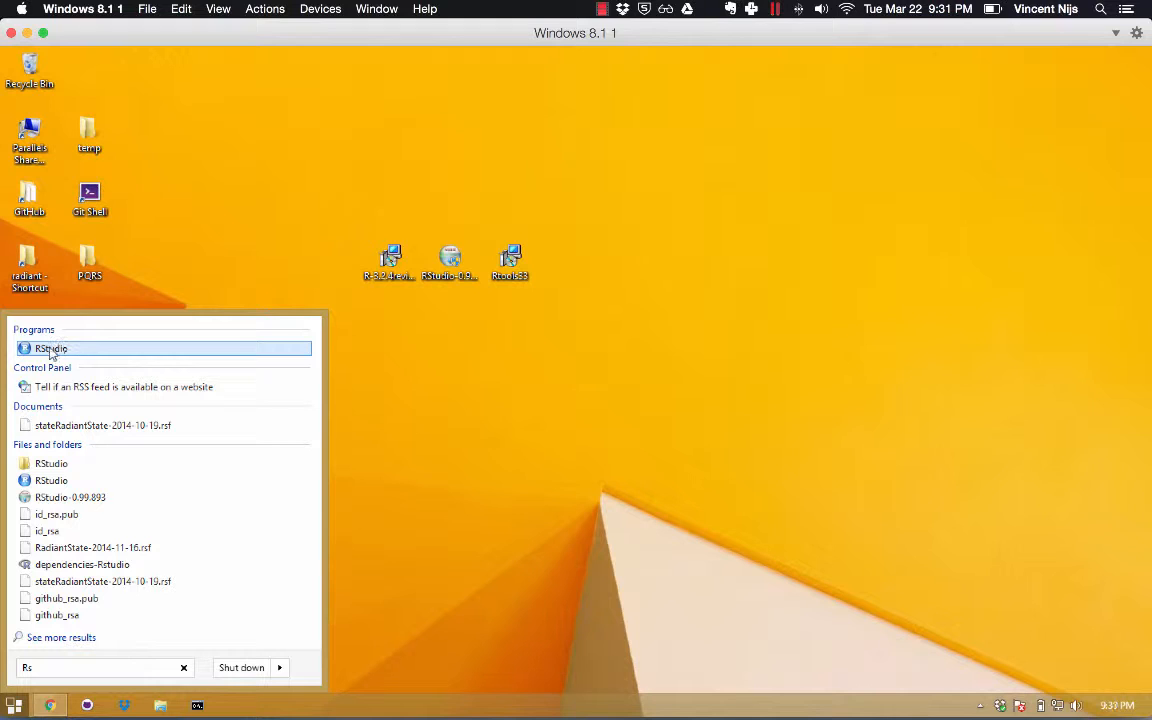
right_click(50, 351)
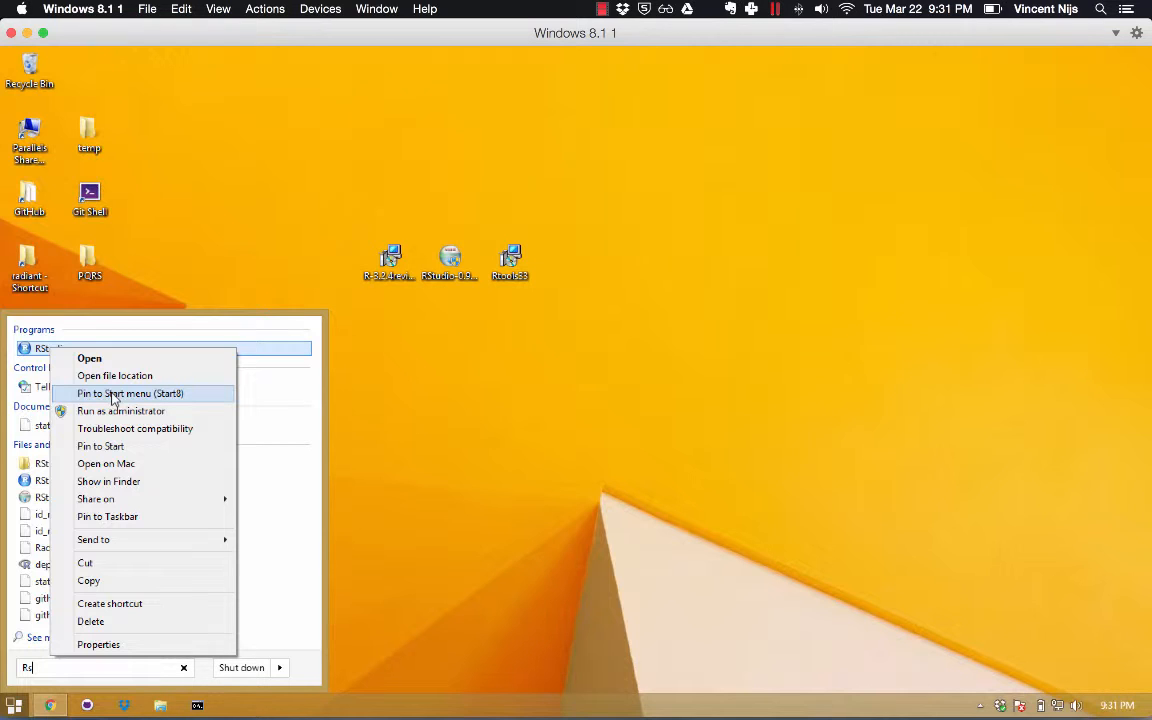
click(113, 395)
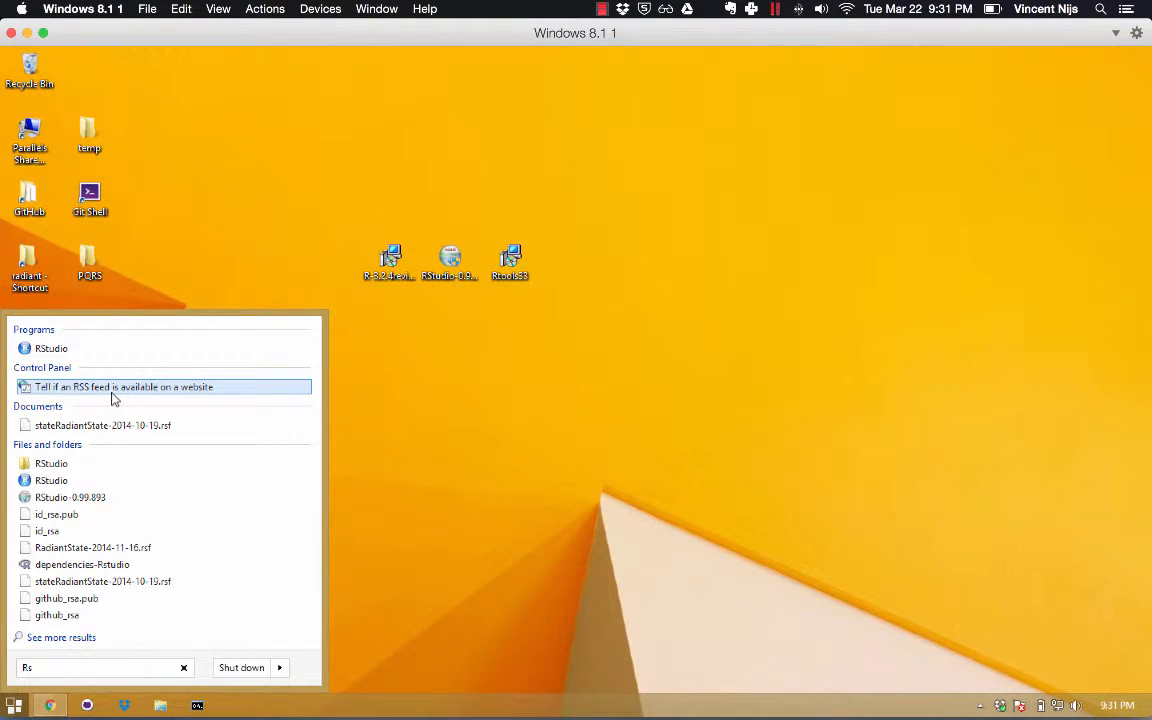
right_click(45, 356)
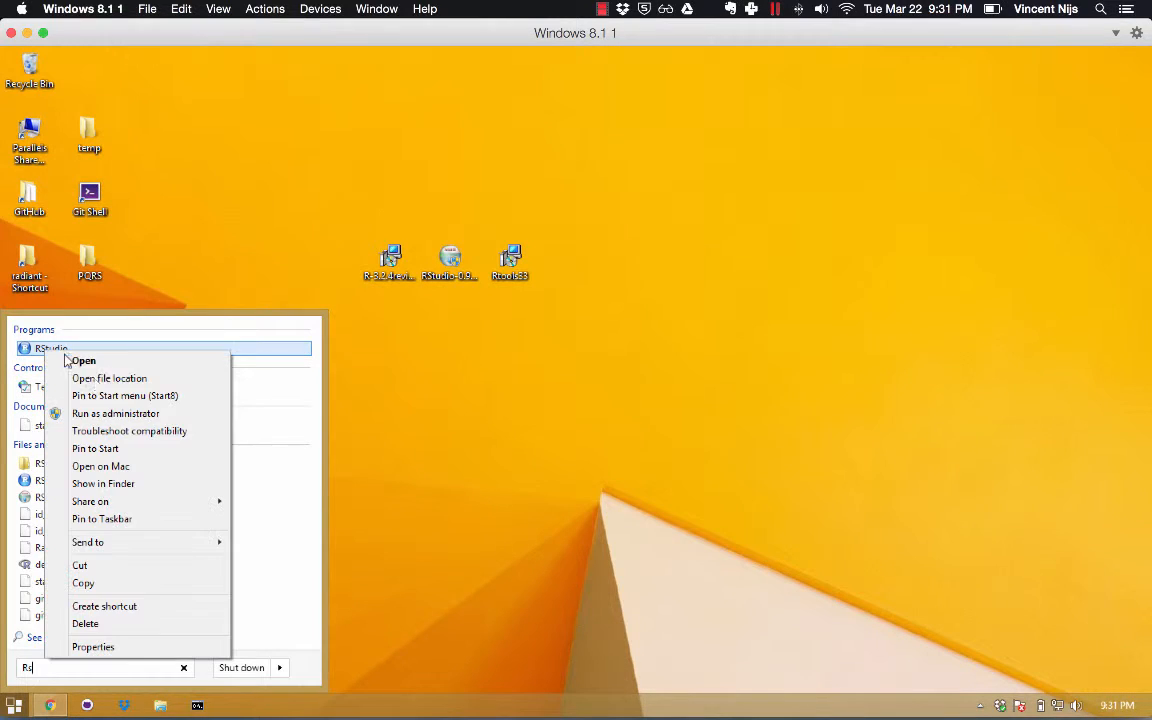
click(103, 396)
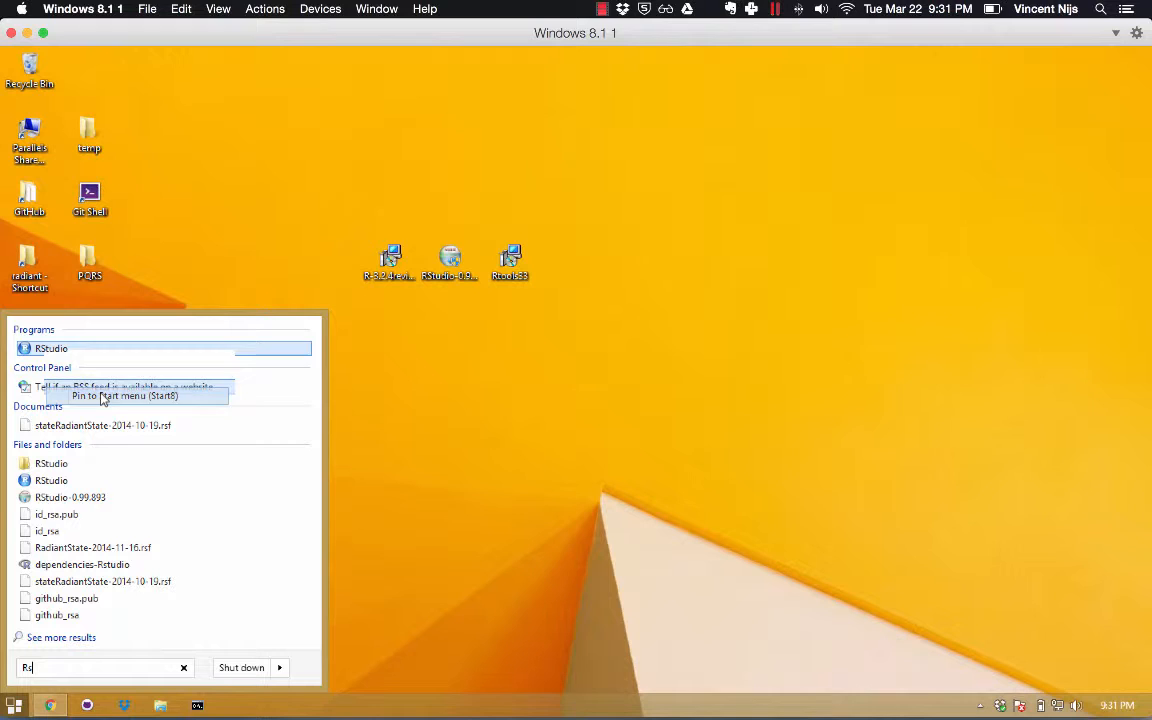
- Pin RStudio to the taskbar and launch it from there
right_click(45, 350)
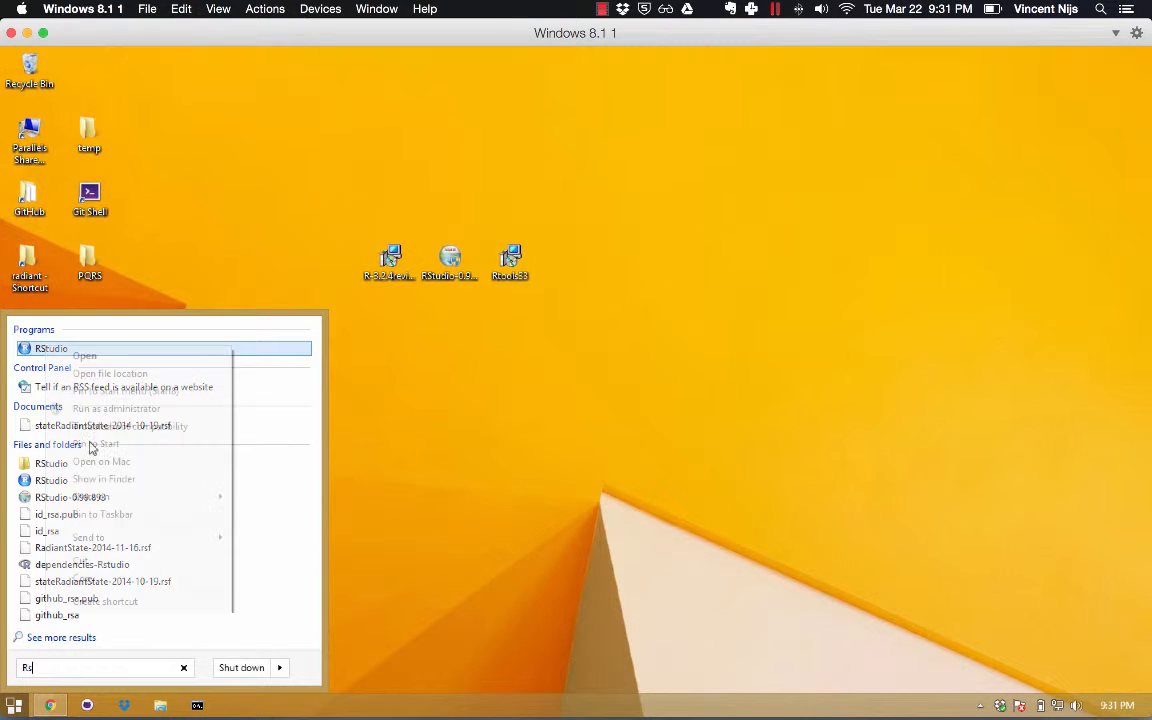
click(108, 516)
click(483, 537)
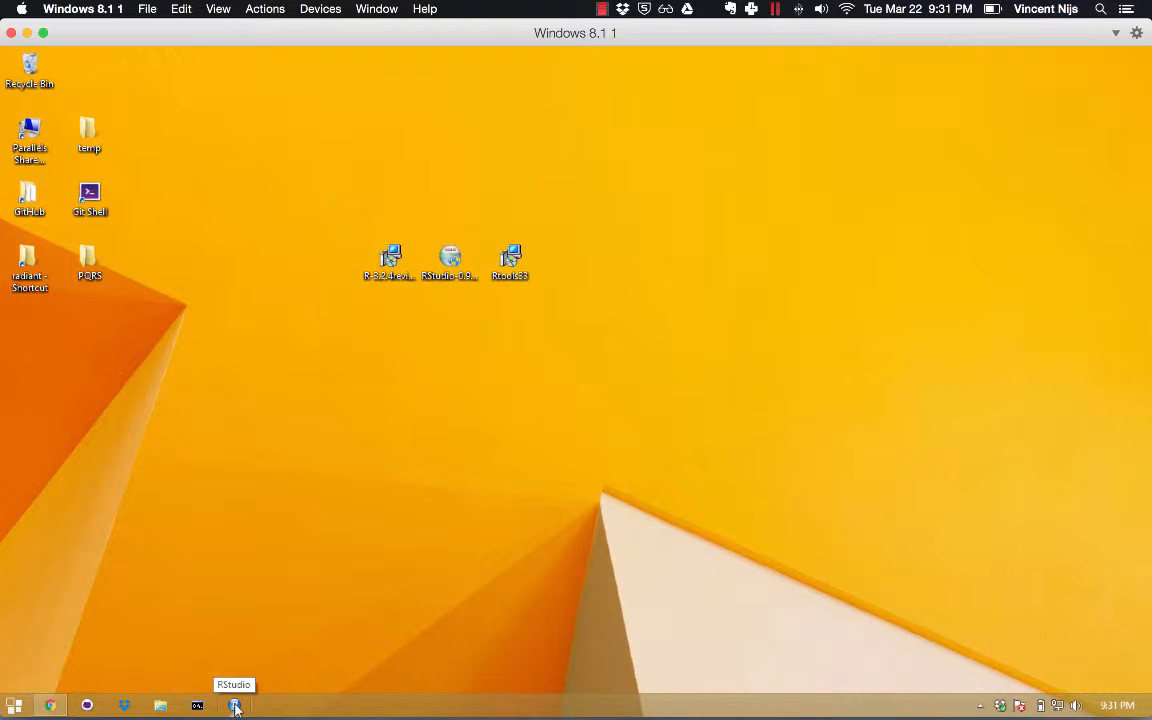
click(235, 706)
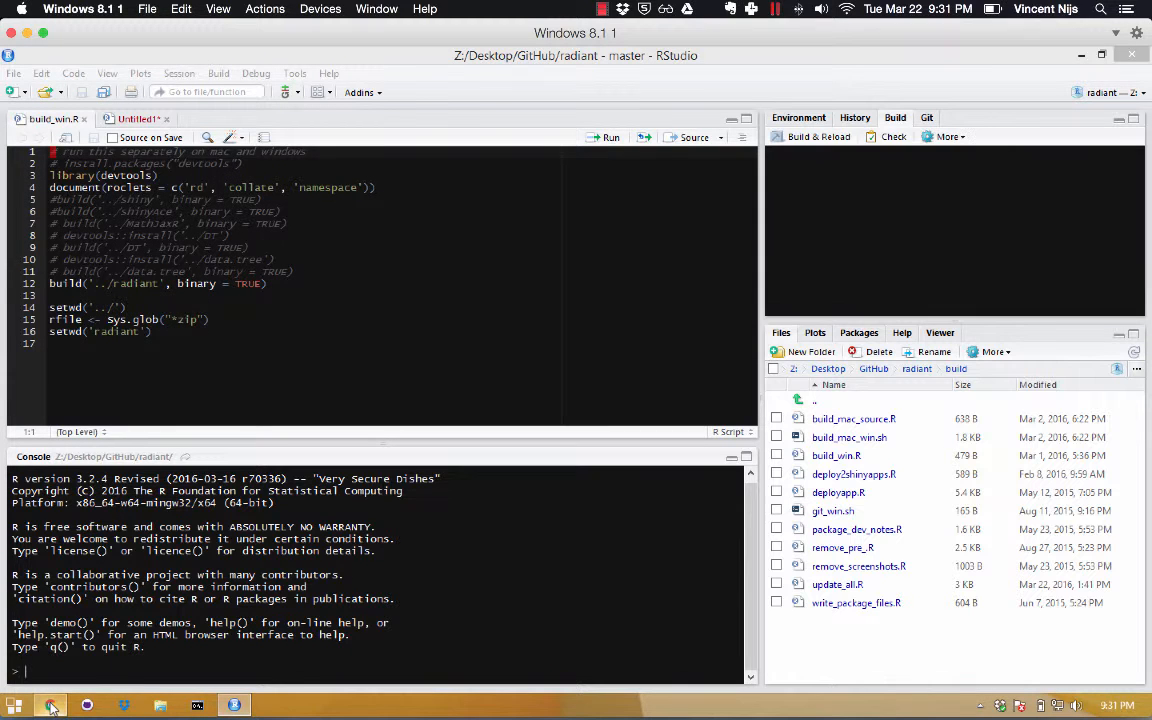
- Close the Untitled1 script without saving its changes and close the build_win.R file
click(160, 118)
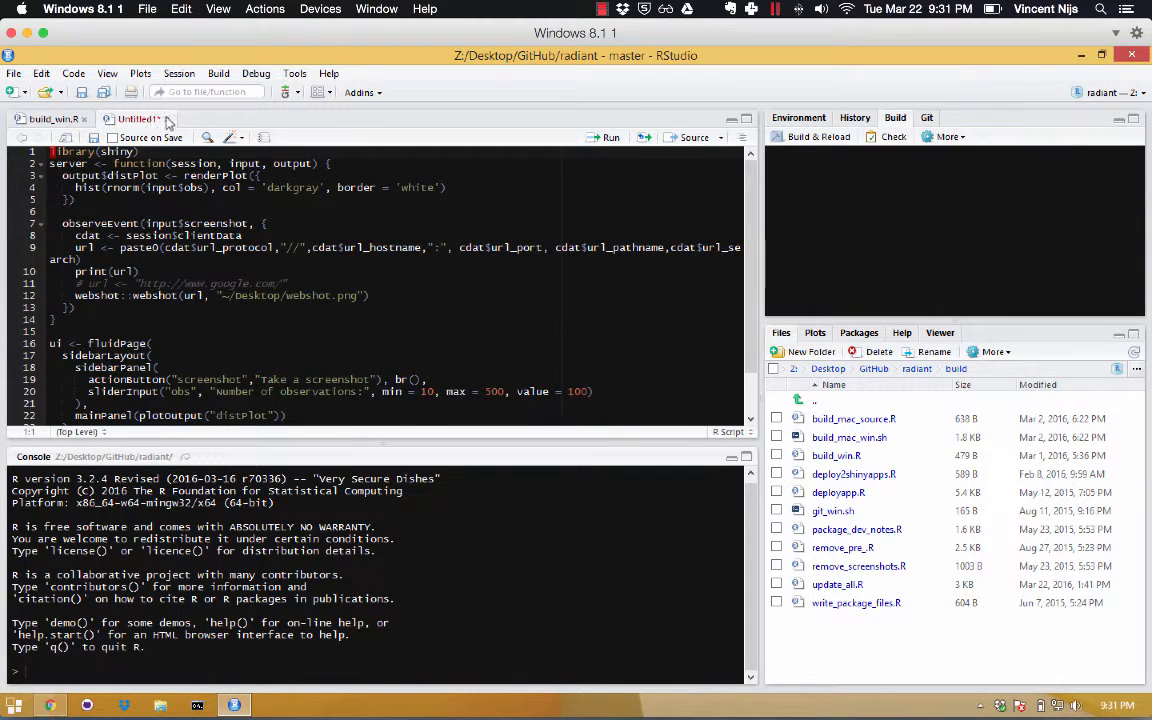
click(166, 119)
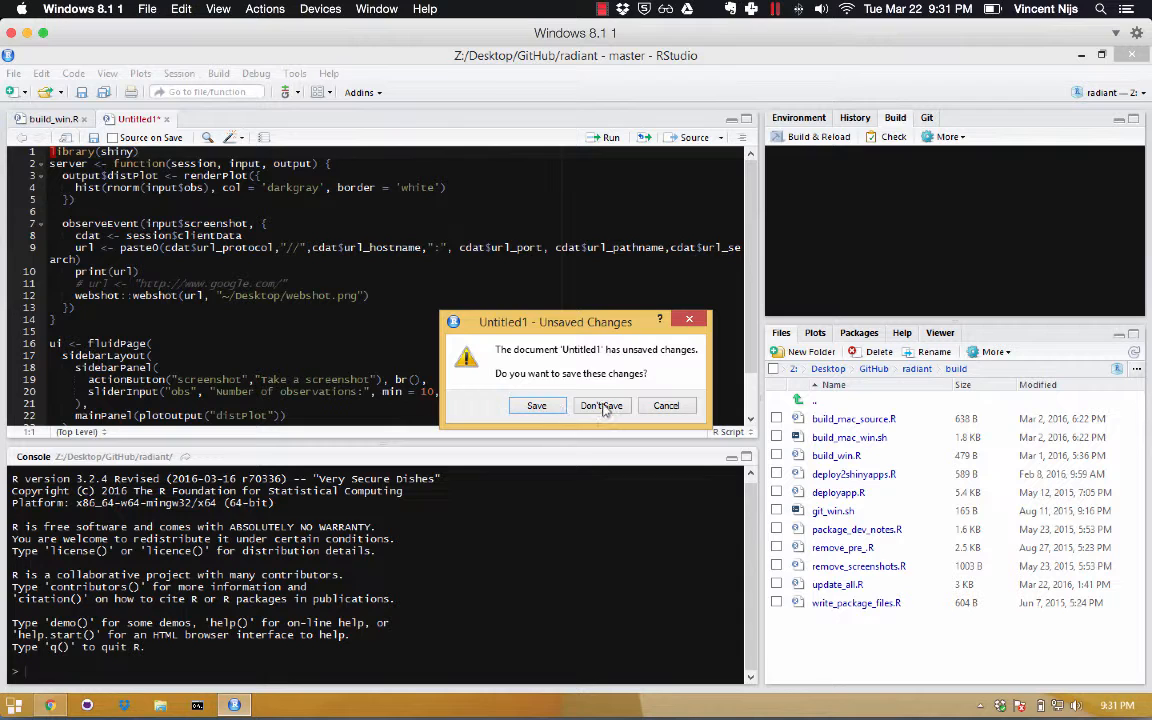
click(602, 406)
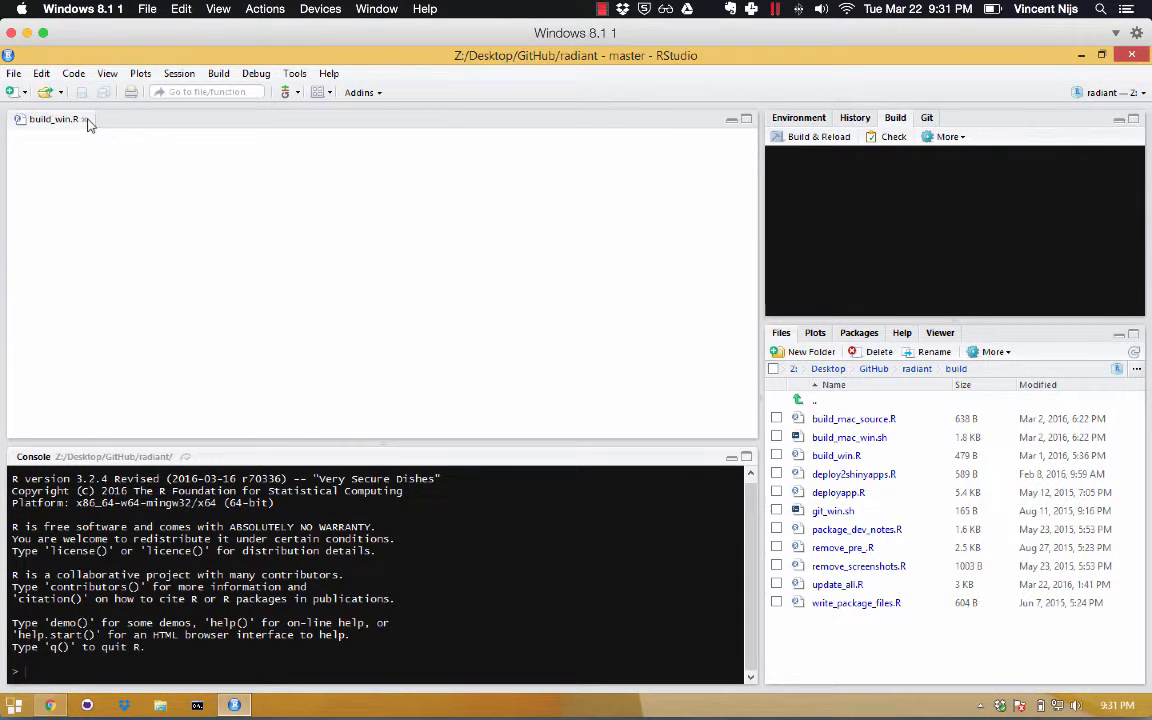
click(85, 121)
click(84, 119)
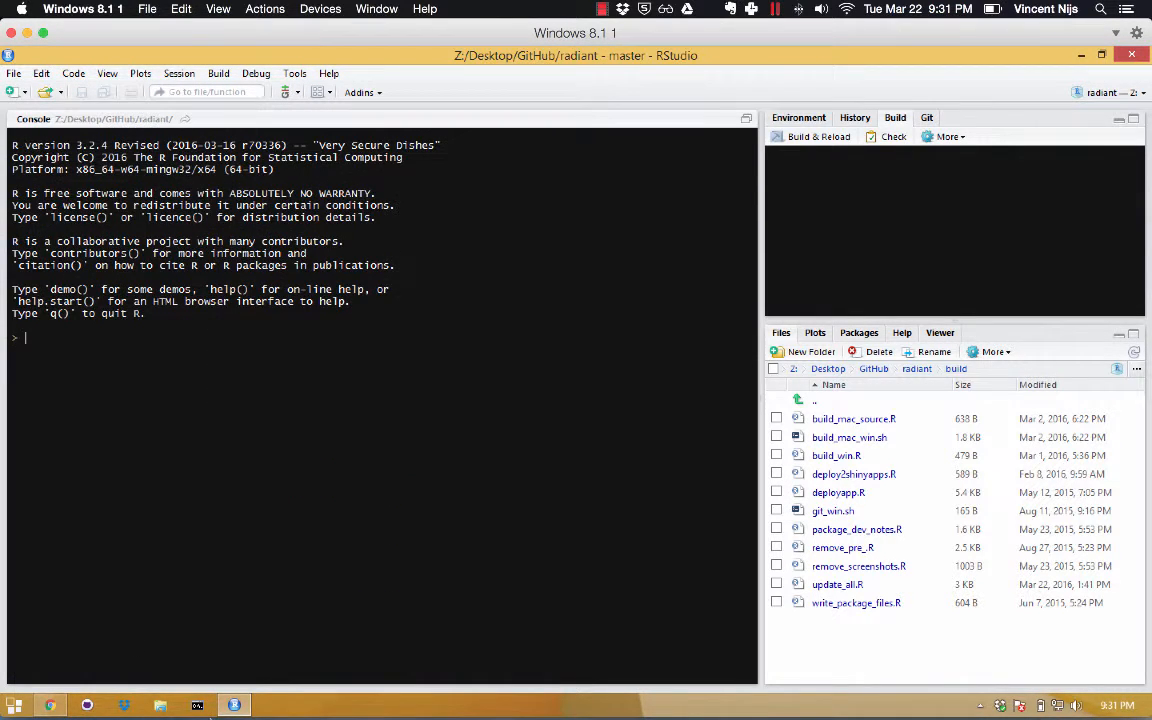
mouse_move(106, 706)
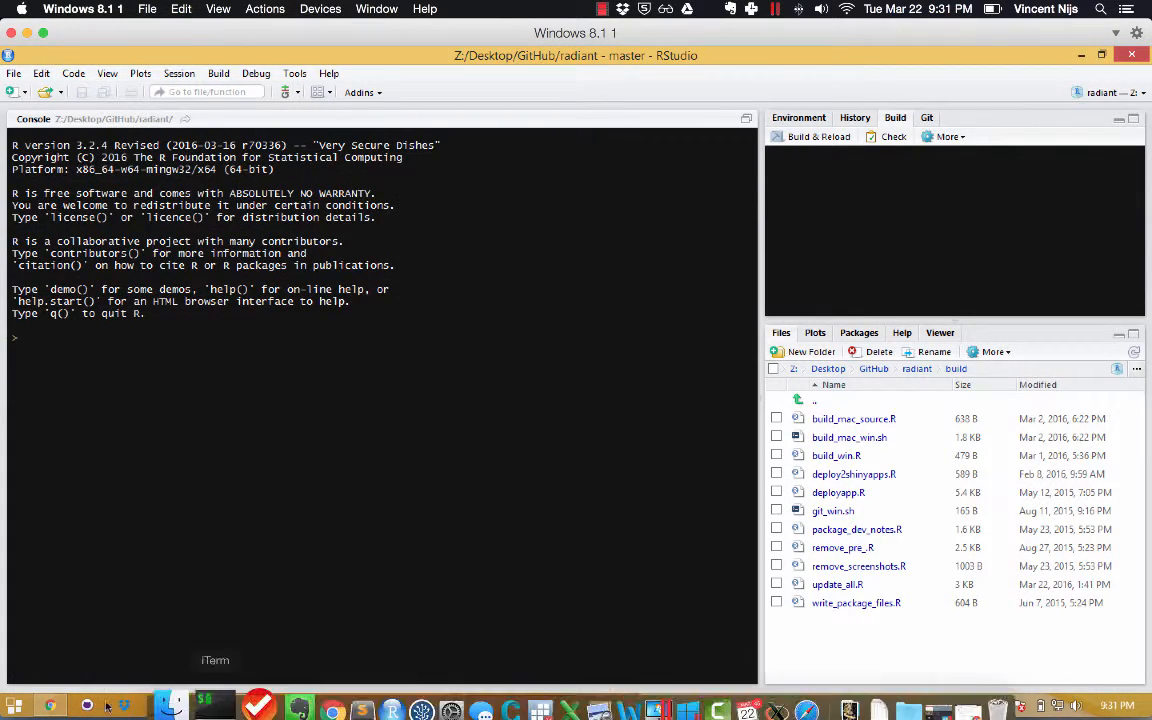
- Switch to Chrome and copy the install.packages command for Radiant from section 4 of the installation page
click(55, 706)
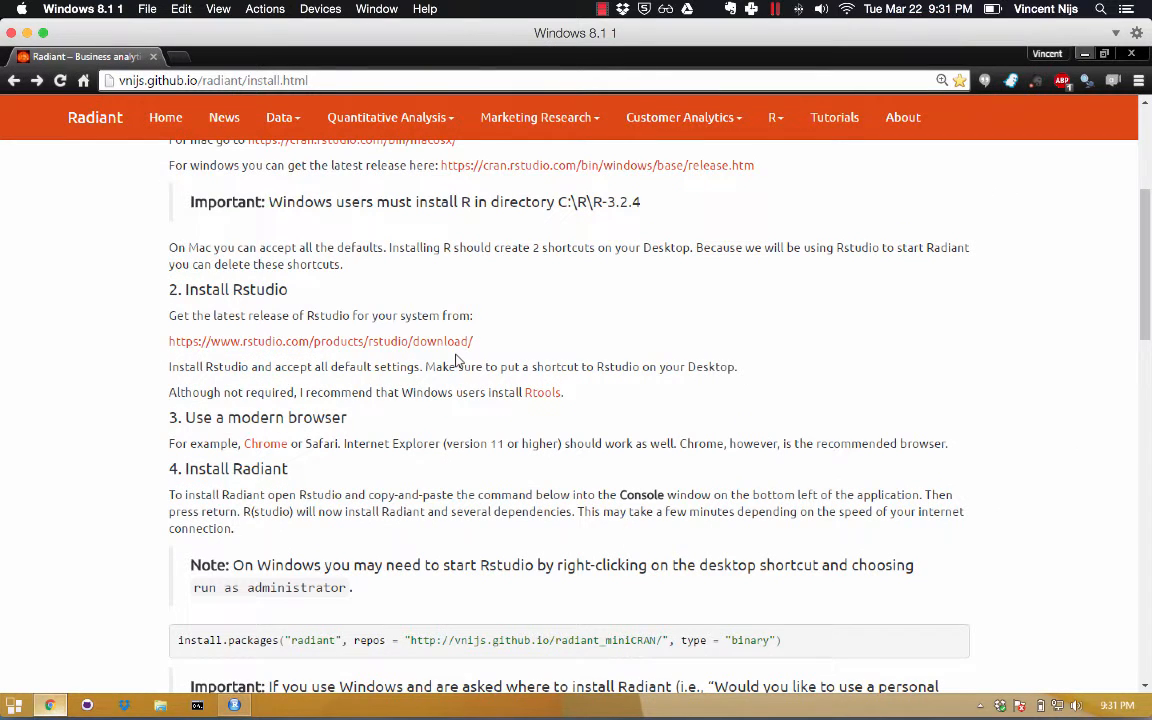
scroll(455, 360, down, 3)
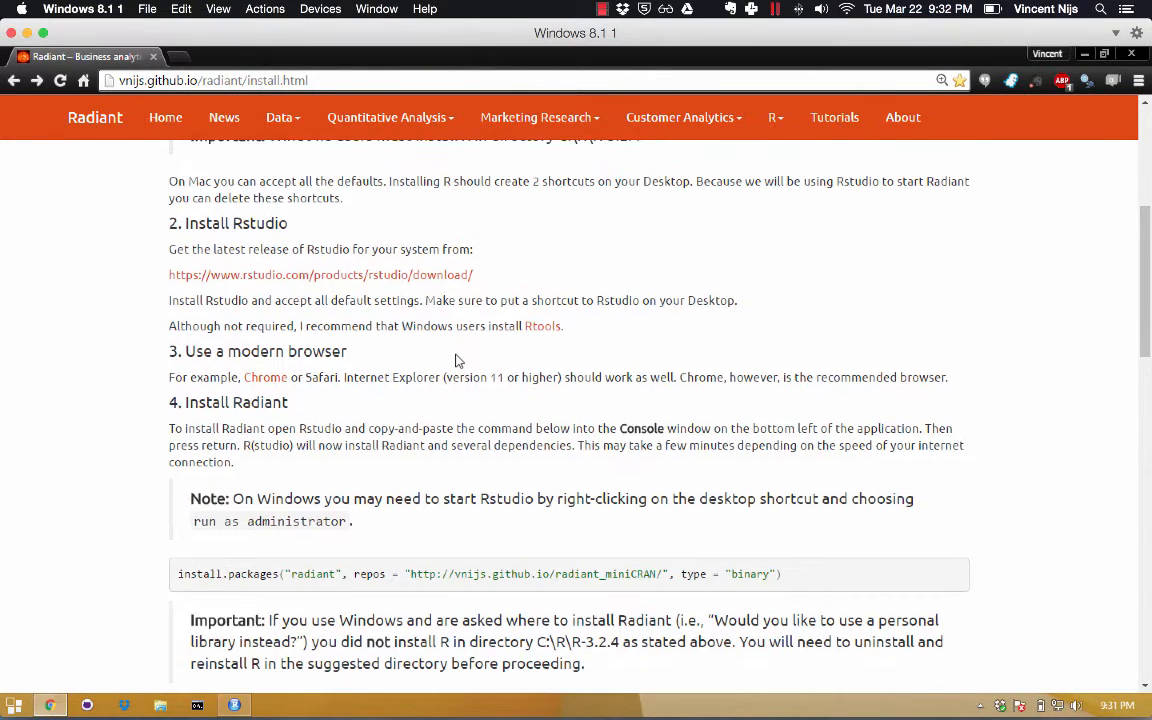
scroll(455, 360, down, 1)
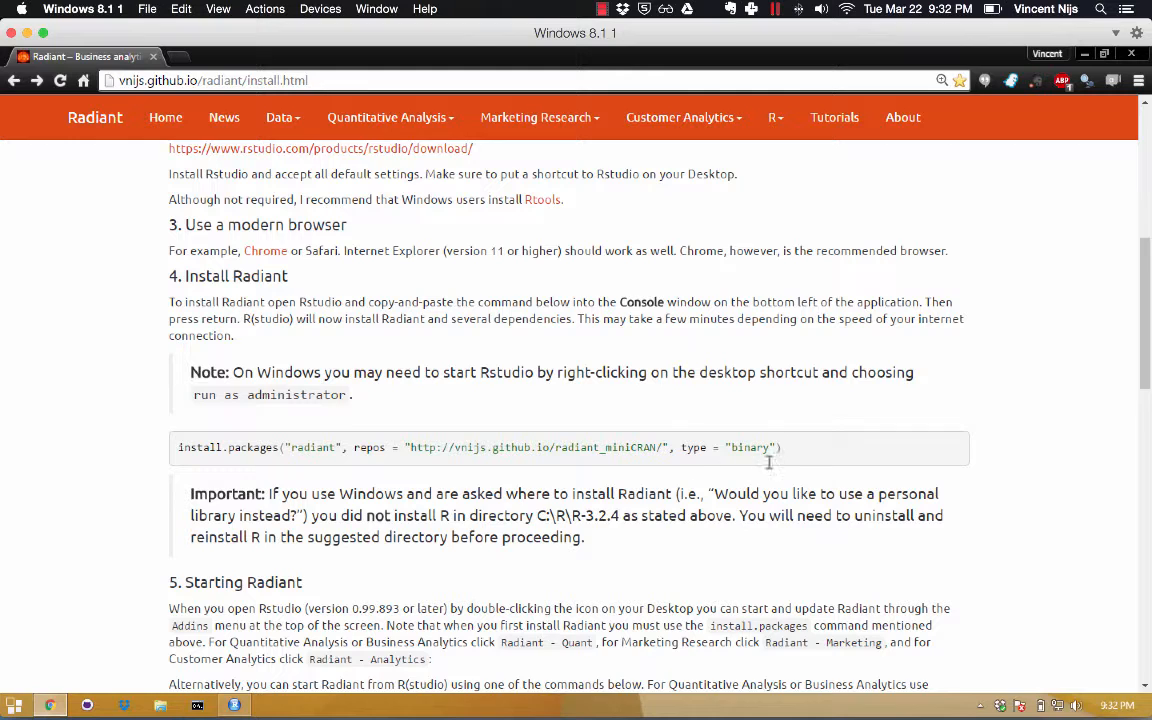
drag(766, 448, 174, 446)
key(ctrl+c)
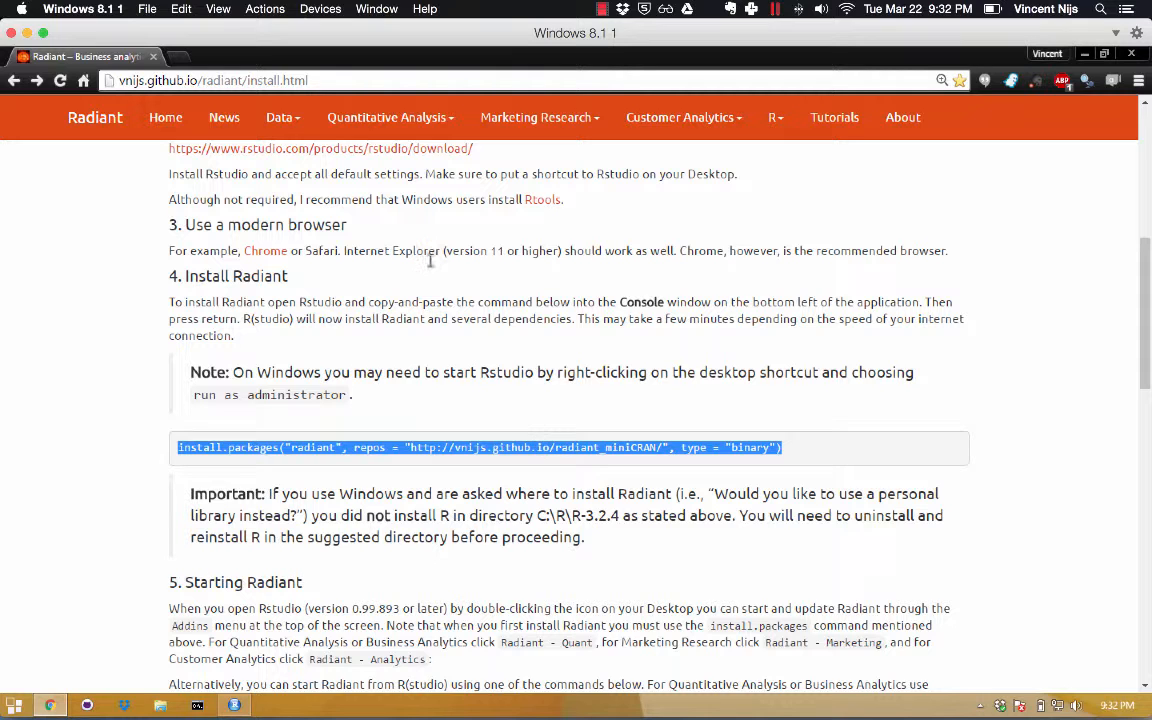
click(235, 706)
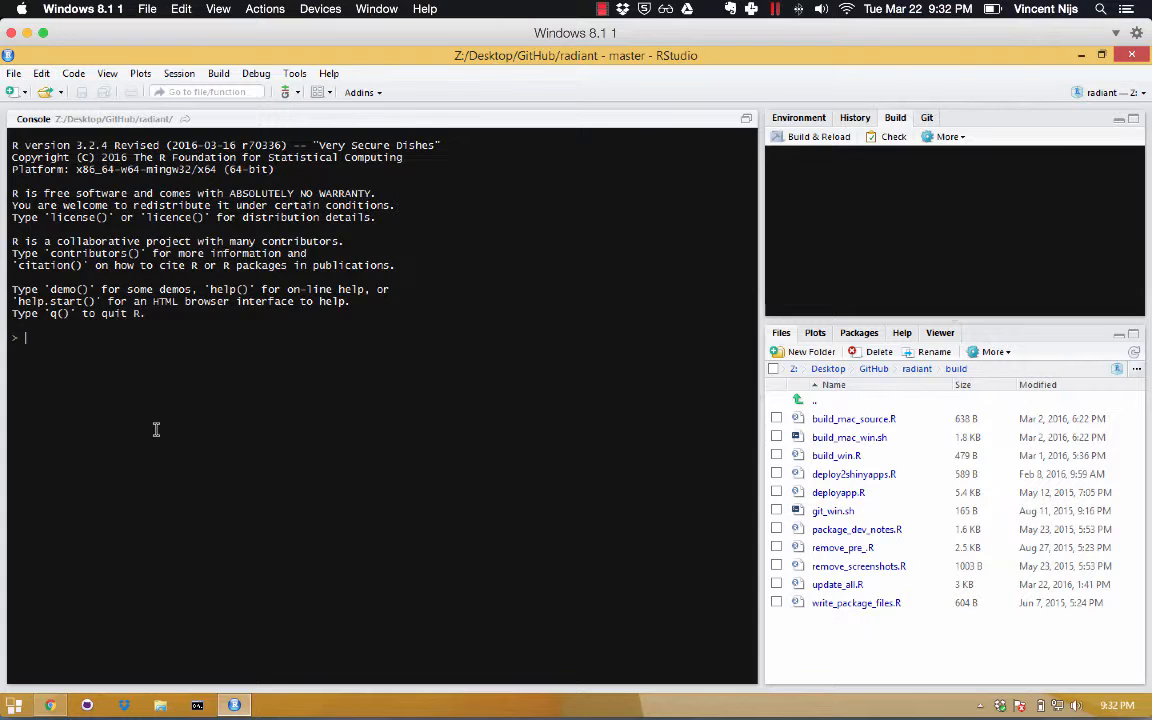
key(ctrl+v)
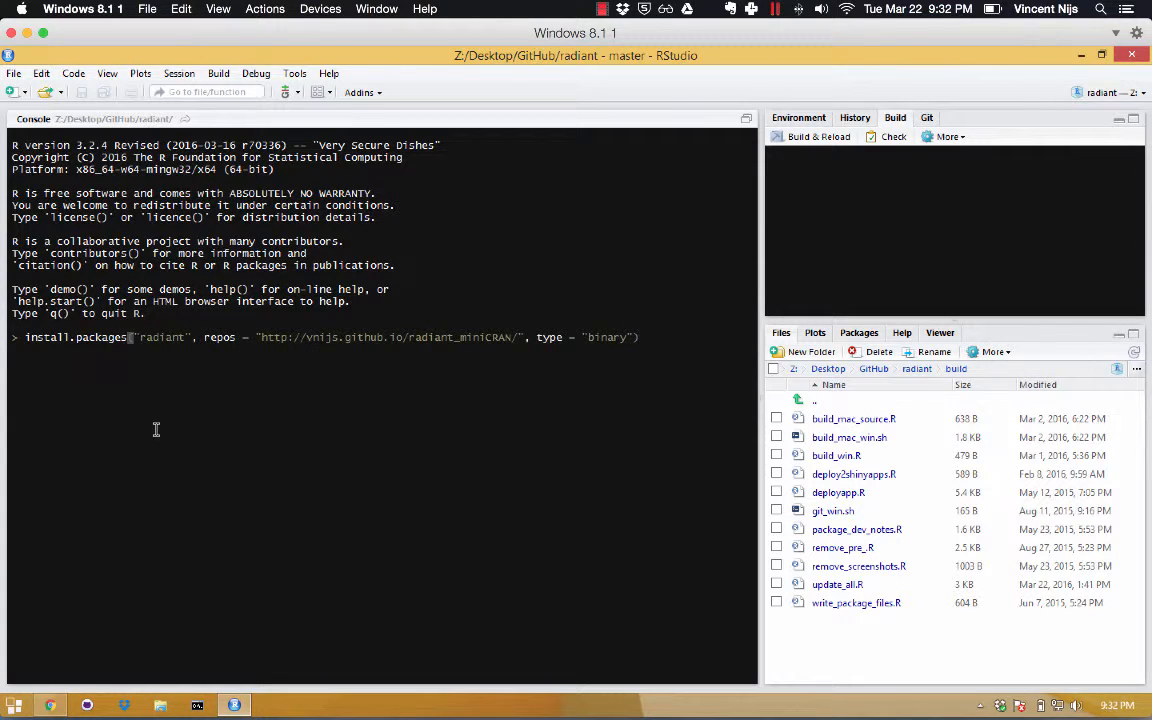
key(Return)
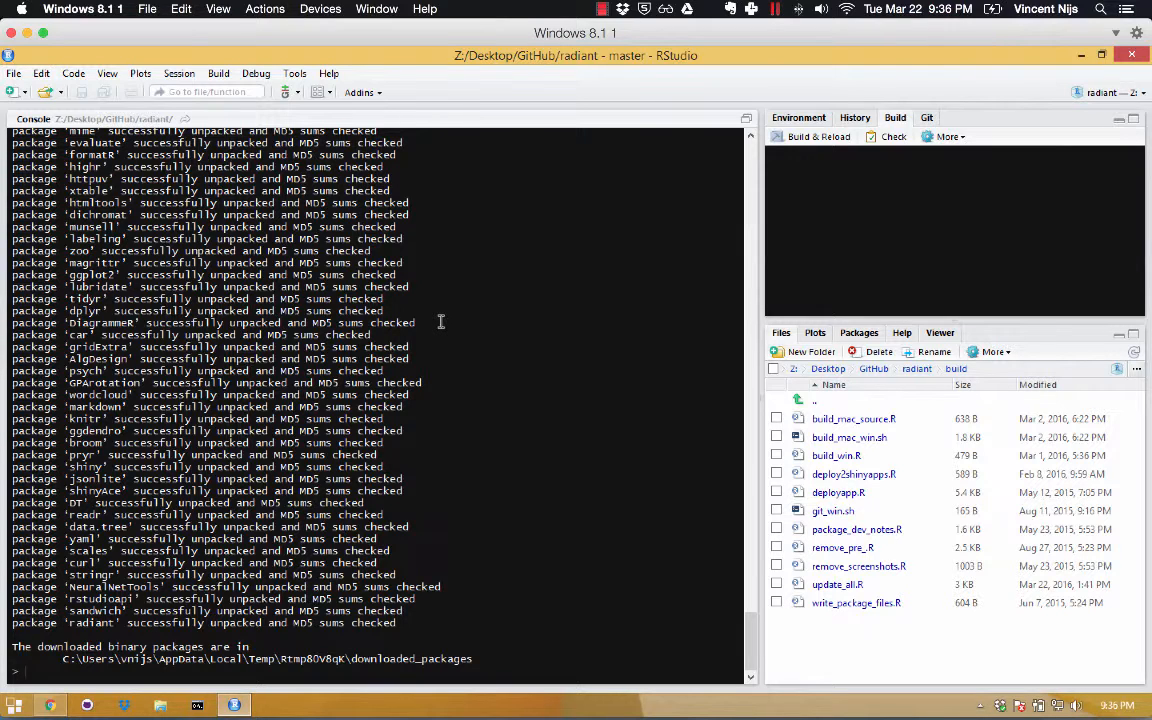
- Start the Radiant - Quant addin and accept installing the updated miniUI package it requires
click(361, 94)
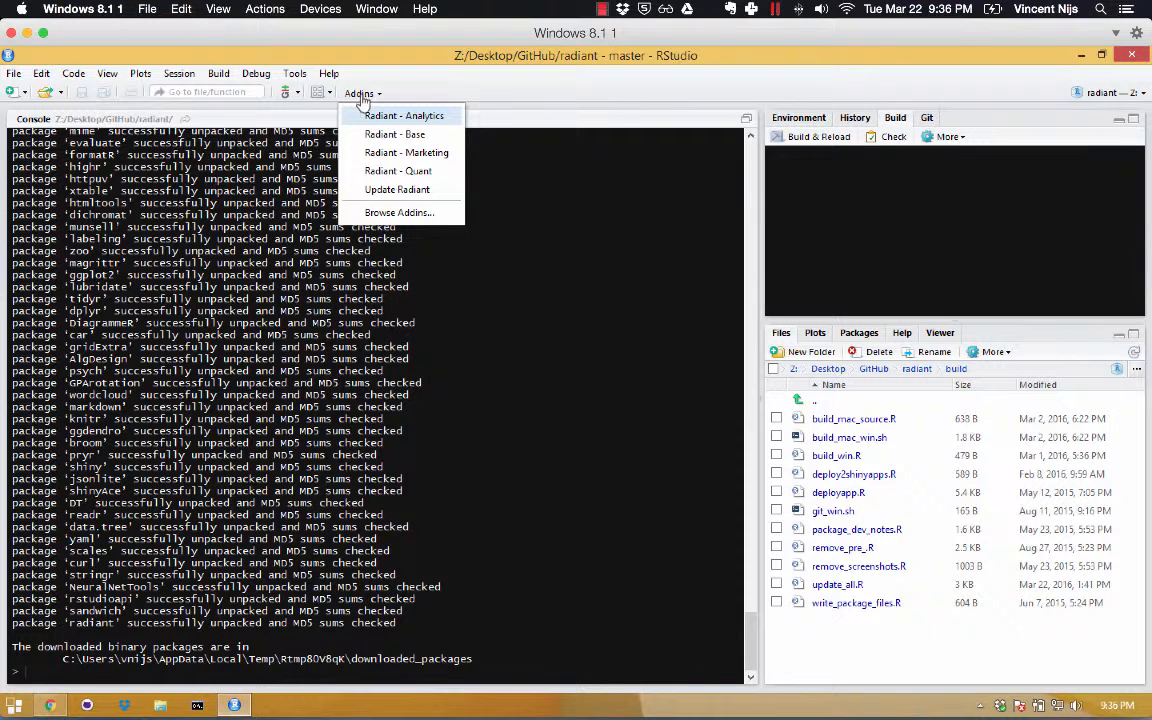
click(388, 172)
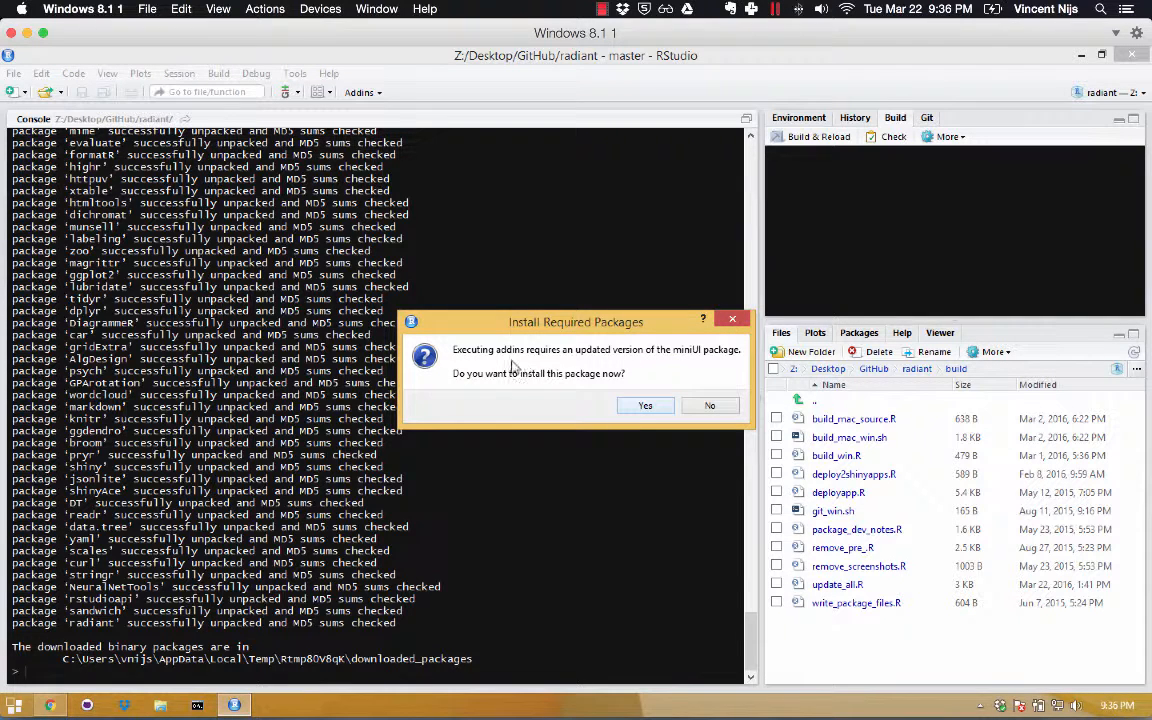
click(645, 406)
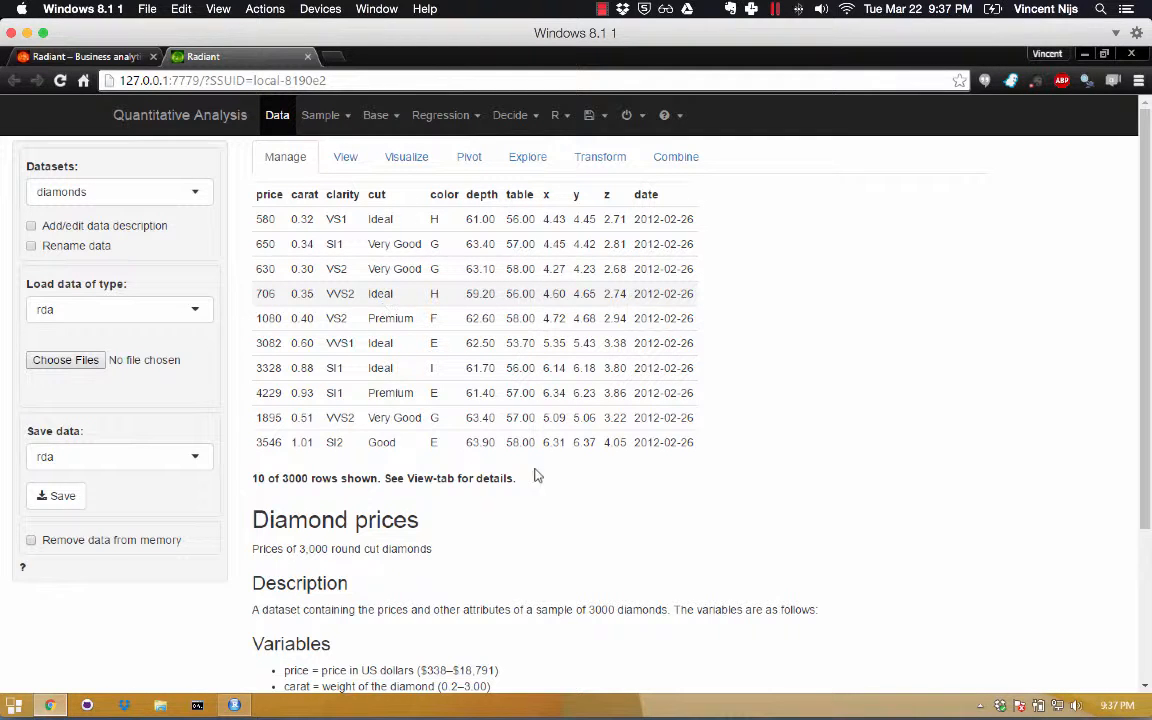
- Review the available Radiant addins in RStudio, then look over the diamonds dataset page of Radiant in Chrome
click(234, 705)
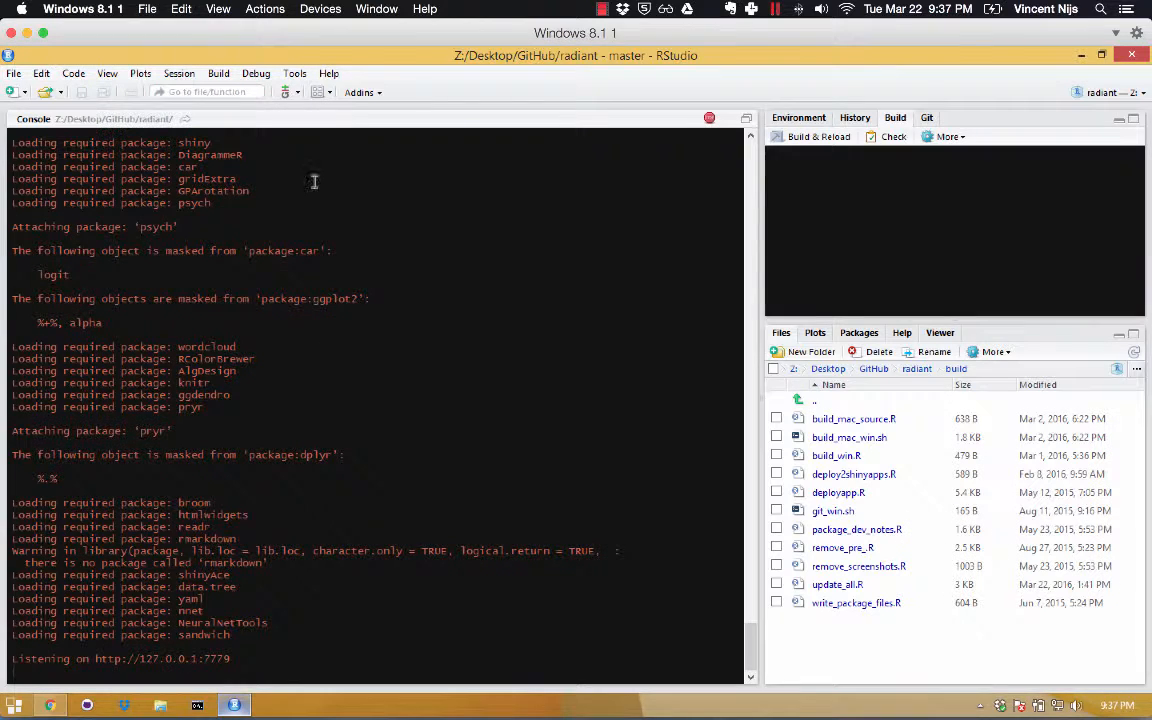
click(360, 93)
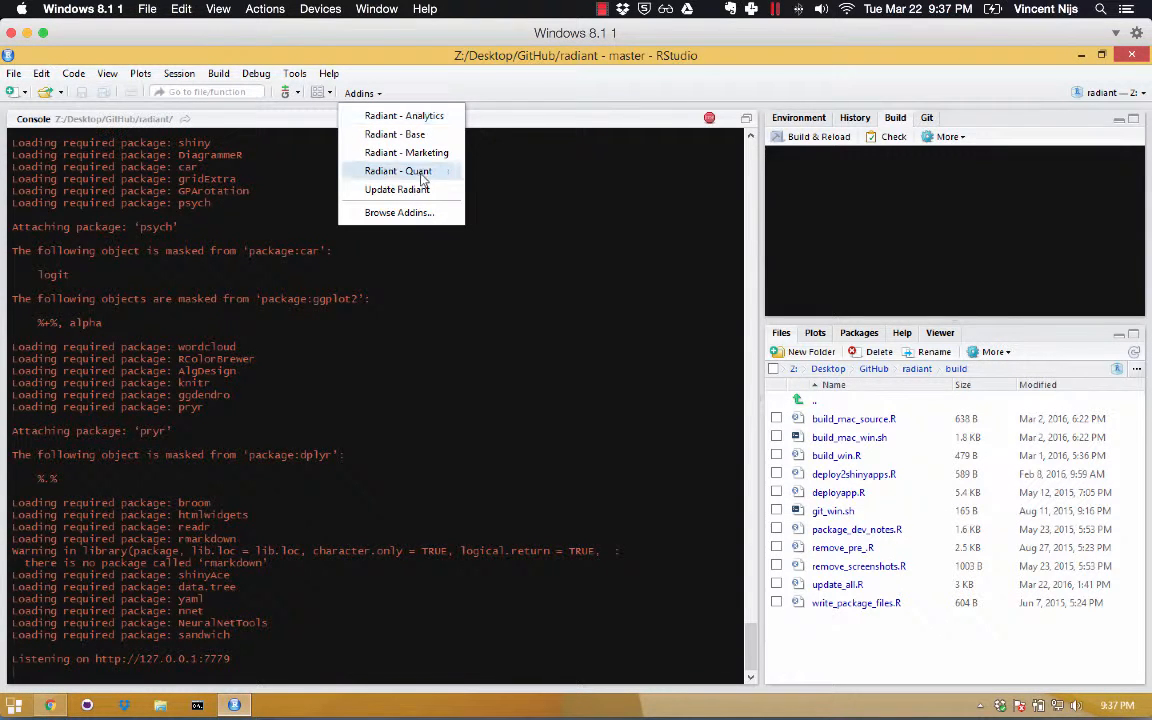
click(50, 705)
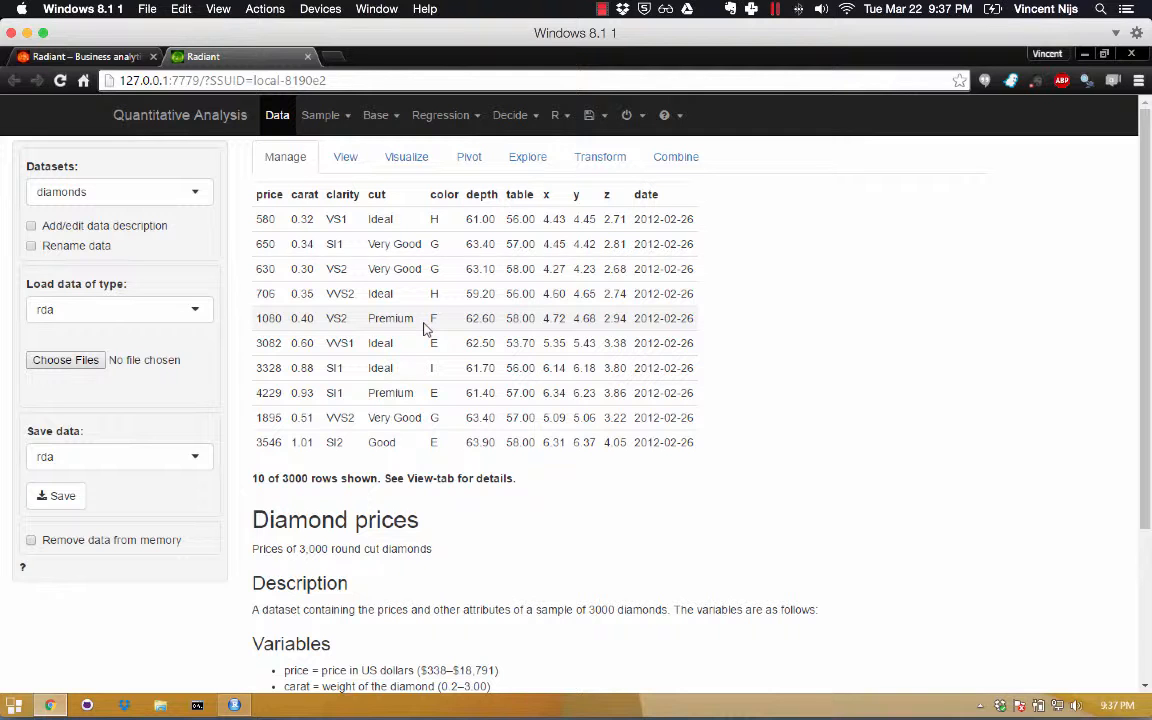
scroll(424, 328, down, 3)
scroll(424, 328, up, 3)
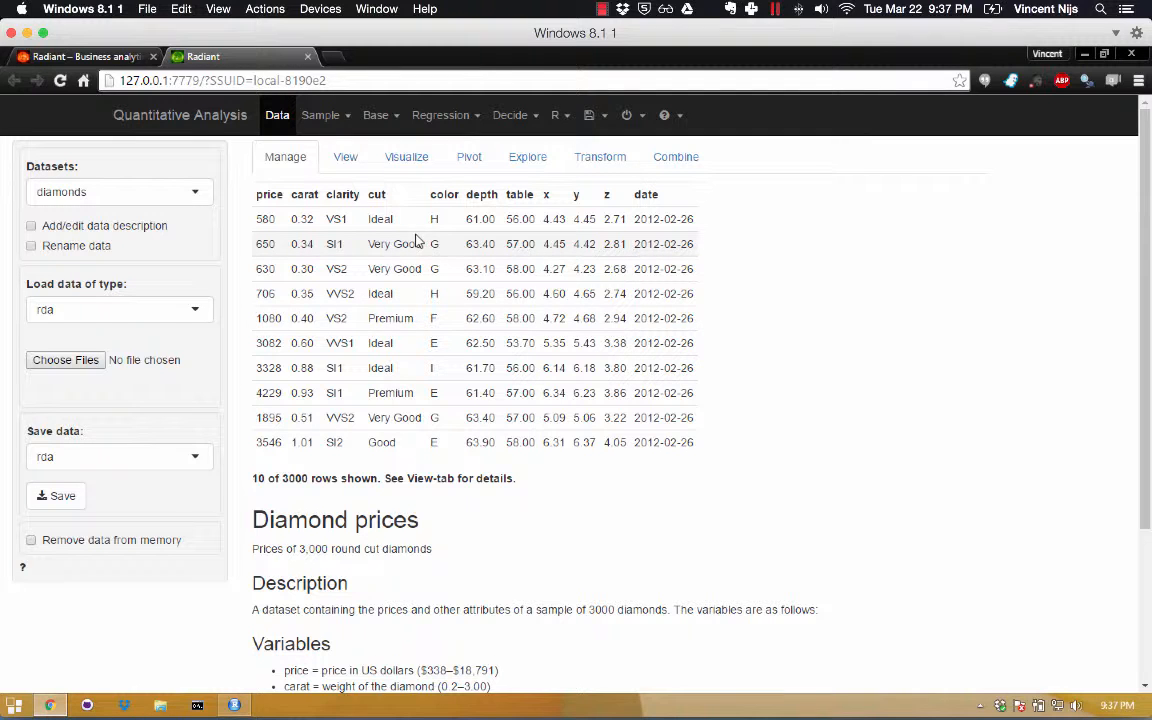
- Show Chrome's advanced settings and check the Downloads option "Ask where to save each file before downloading"
click(1139, 84)
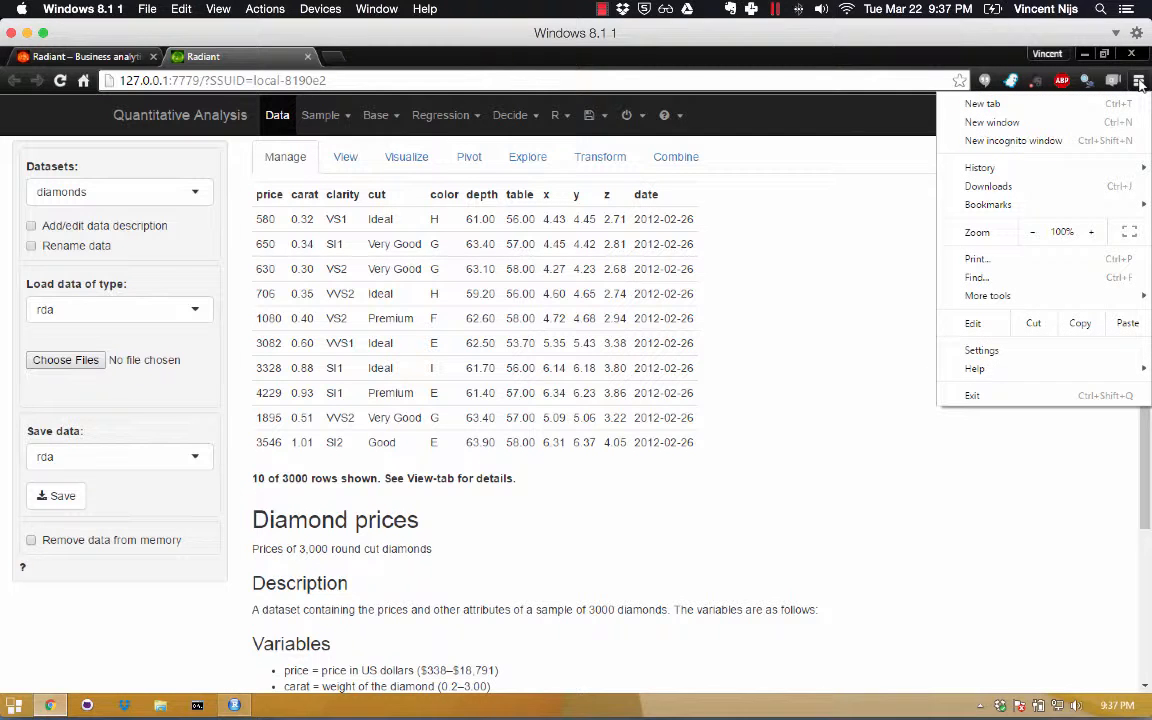
click(1001, 351)
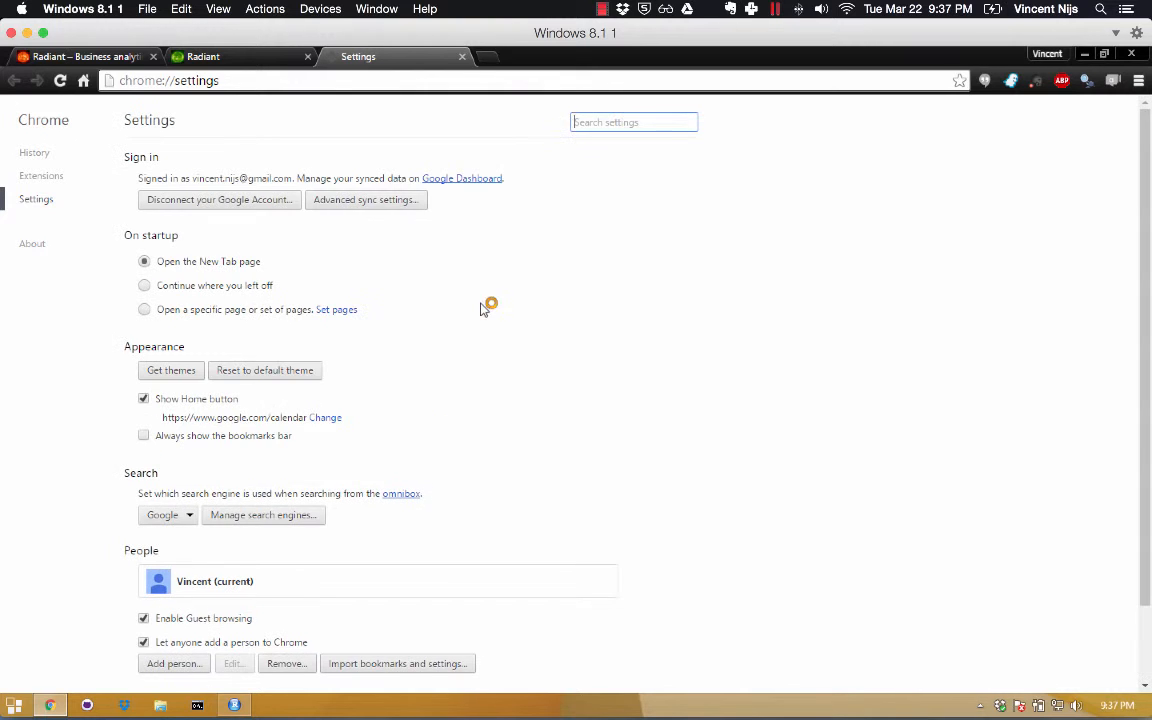
scroll(486, 328, down, 3)
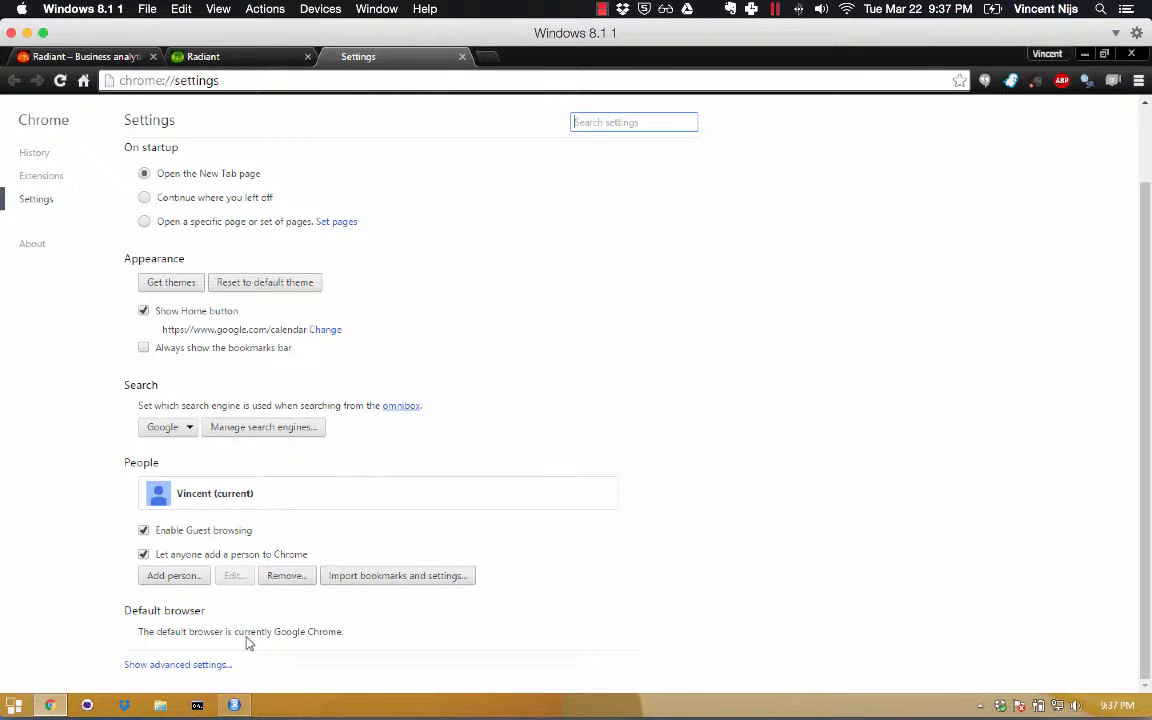
click(226, 665)
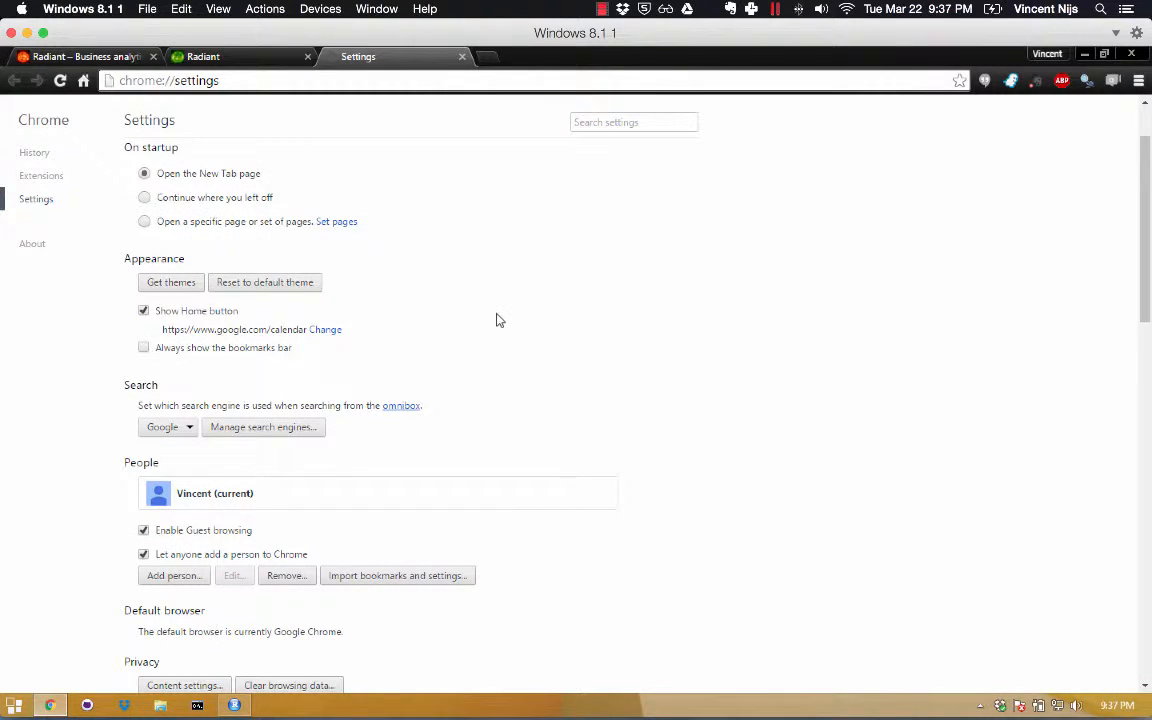
scroll(499, 320, down, 10)
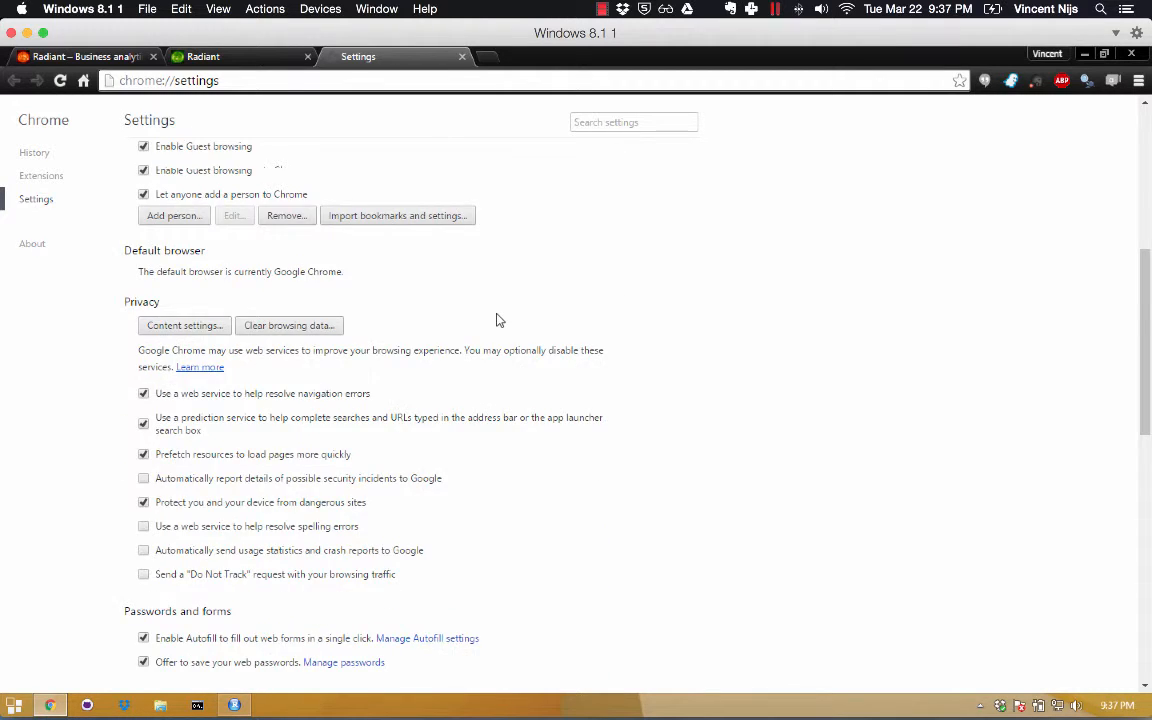
scroll(499, 320, down, 4)
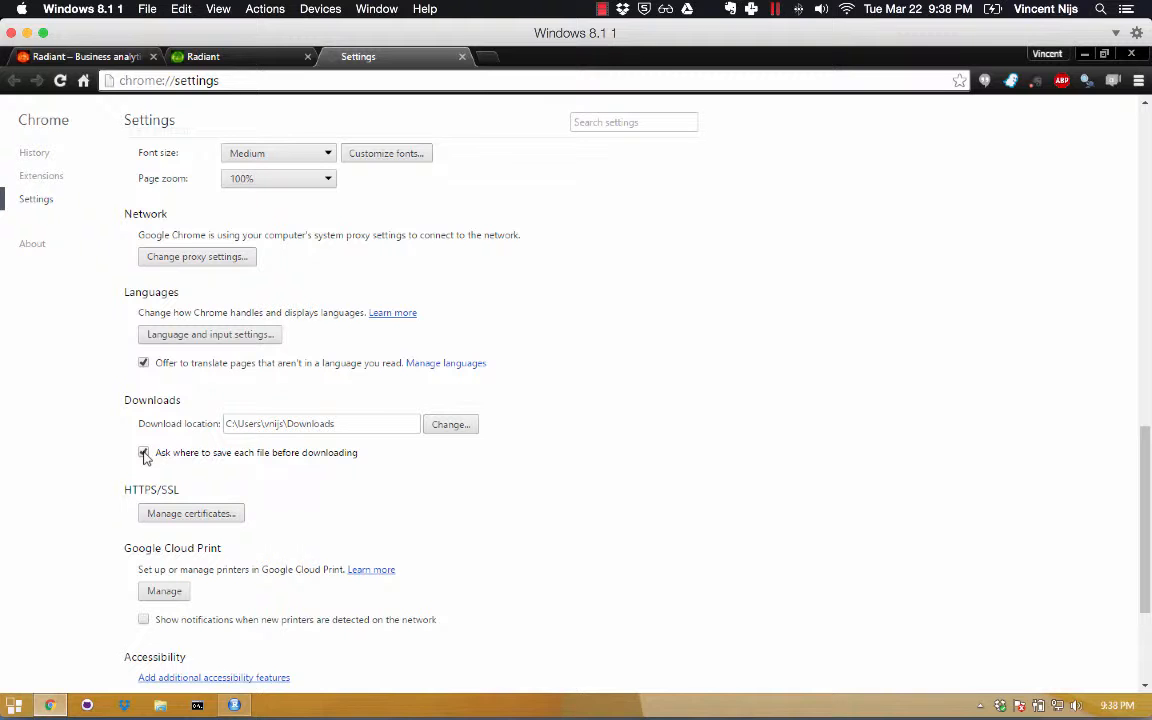
- Look at the R and RStudio installer files on the Mac desktop and return to the Windows machine
key(ctrl+Left)
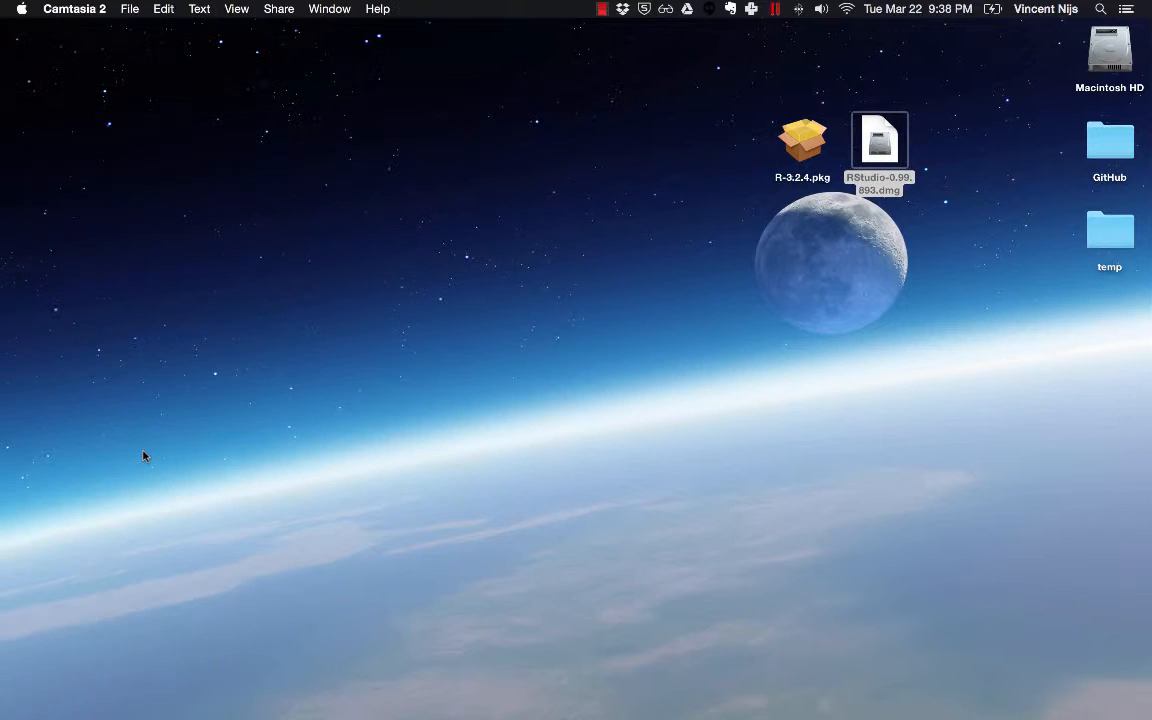
click(889, 334)
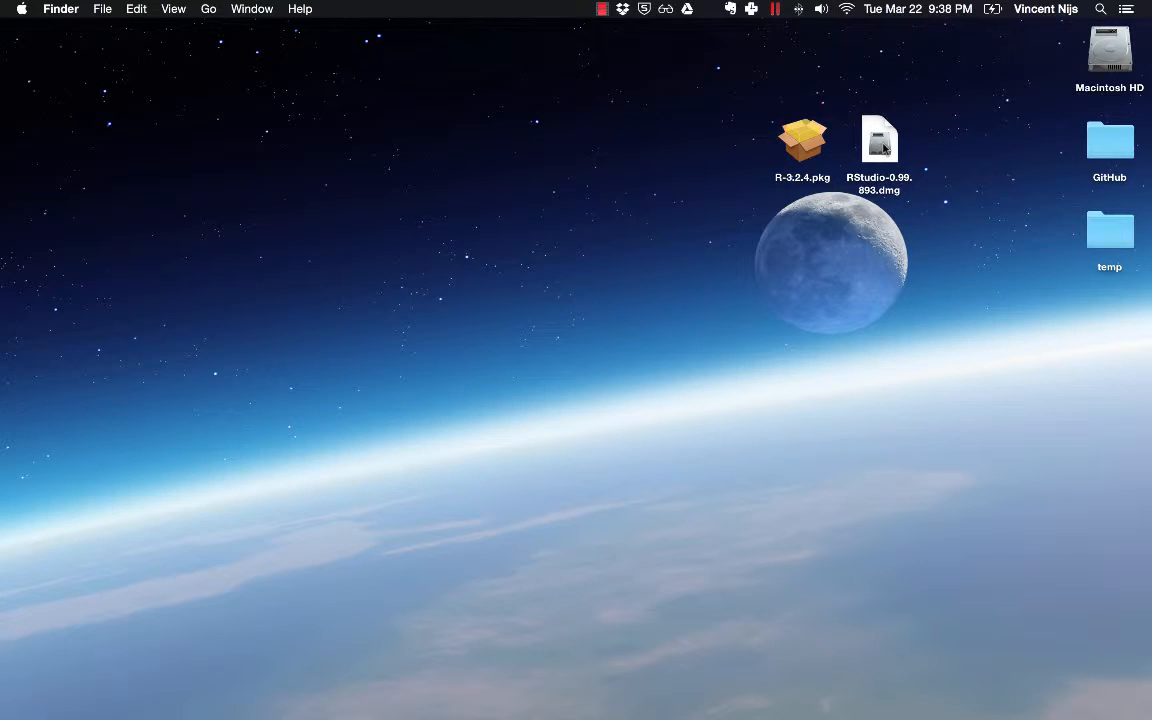
key(ctrl+Right)
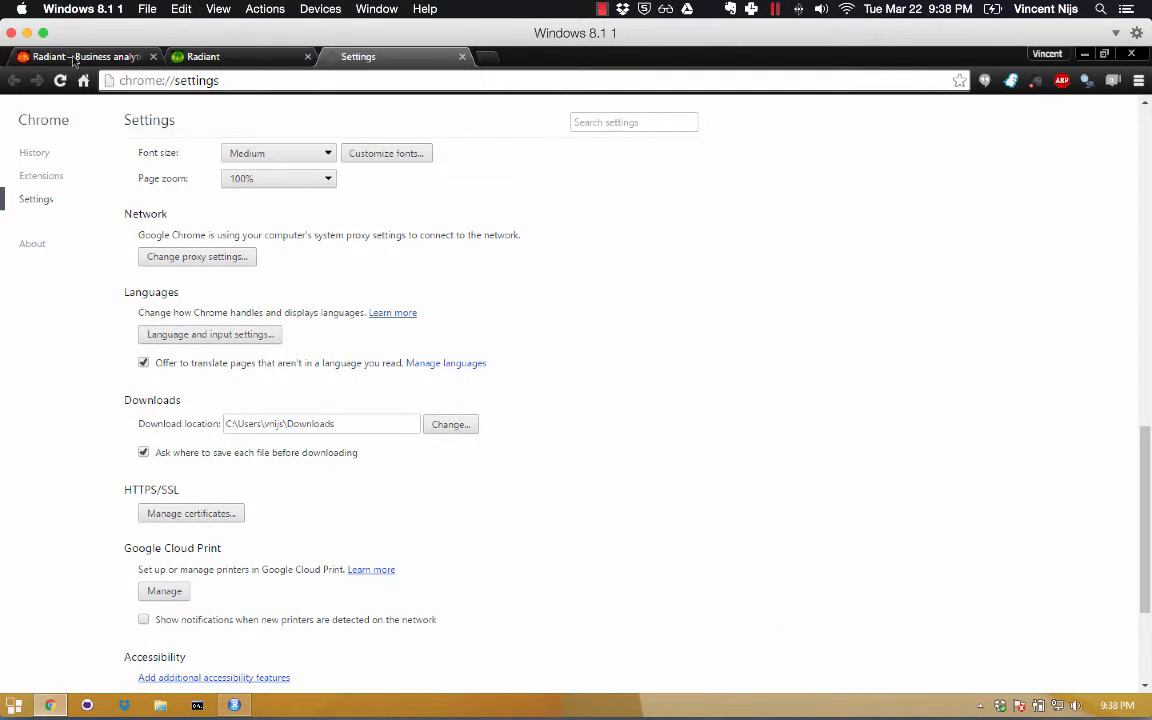
- Revisit the Radiant installation page, then switch to RStudio and show the list of Radiant addins
click(64, 53)
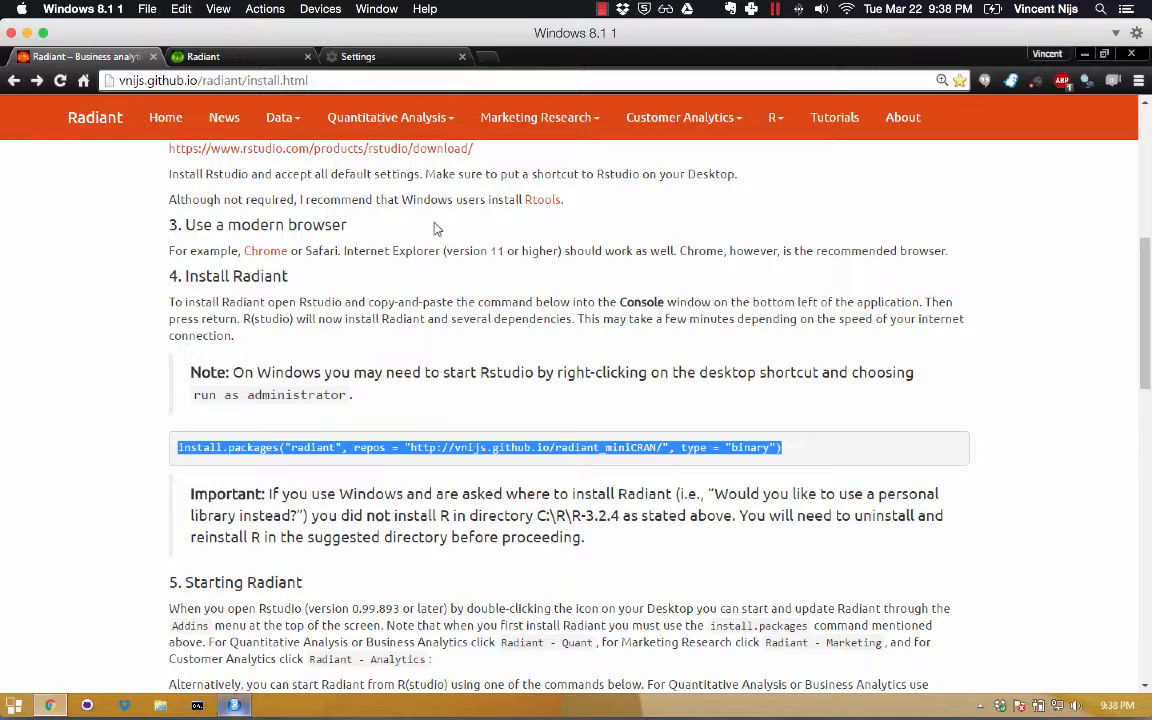
click(234, 708)
click(360, 93)
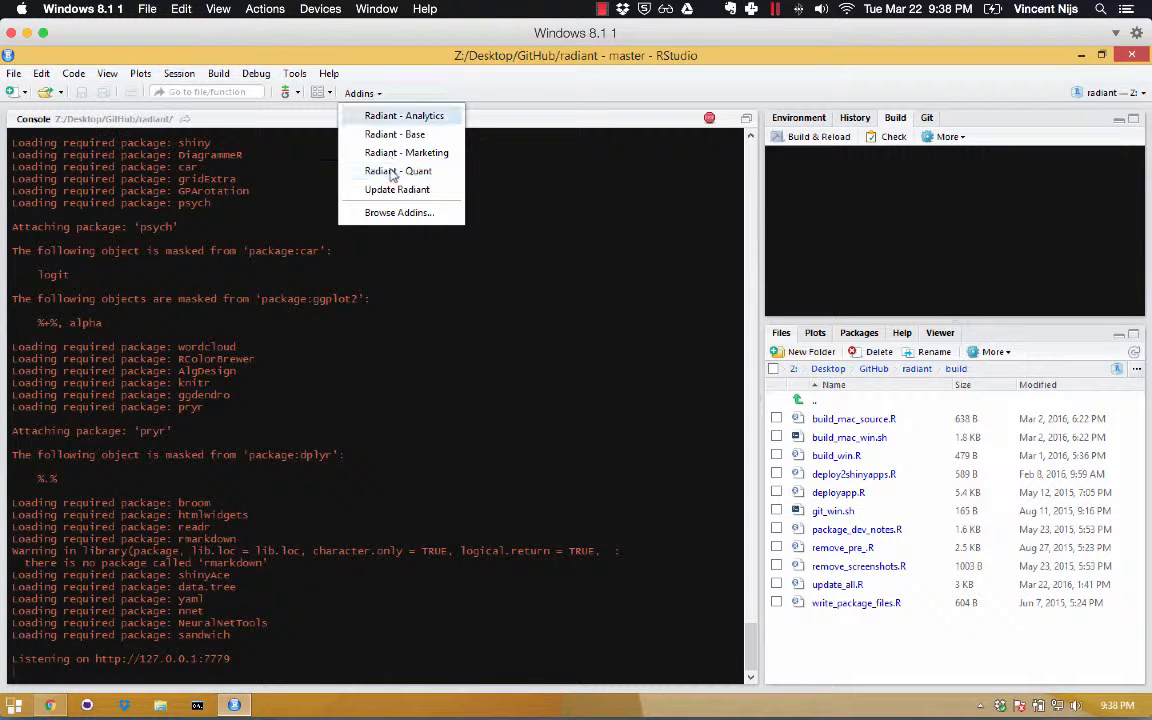